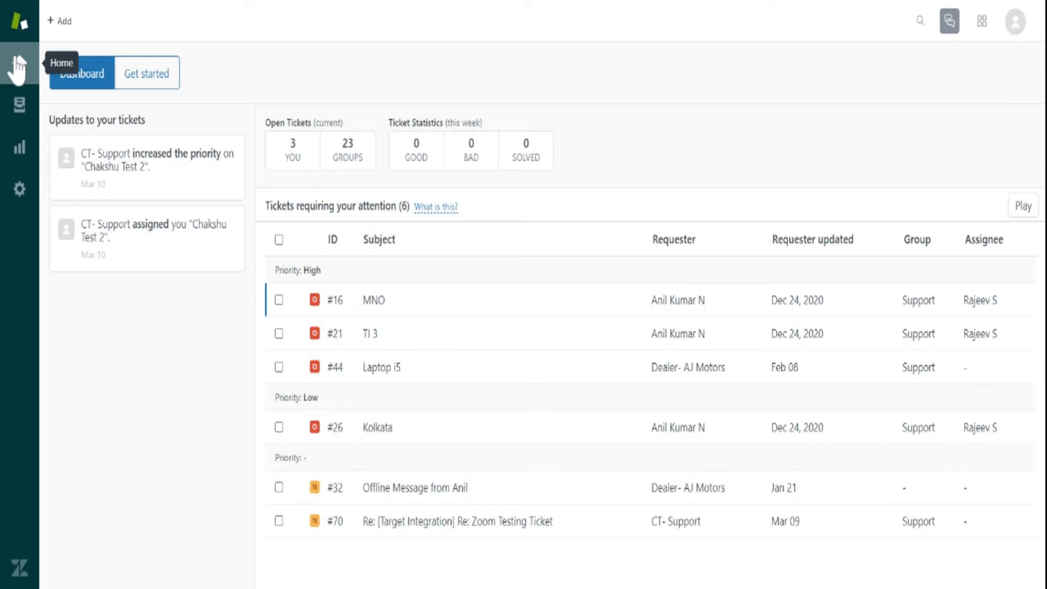
- Open the ticket views and display all unsolved tickets
left_click(20, 117)
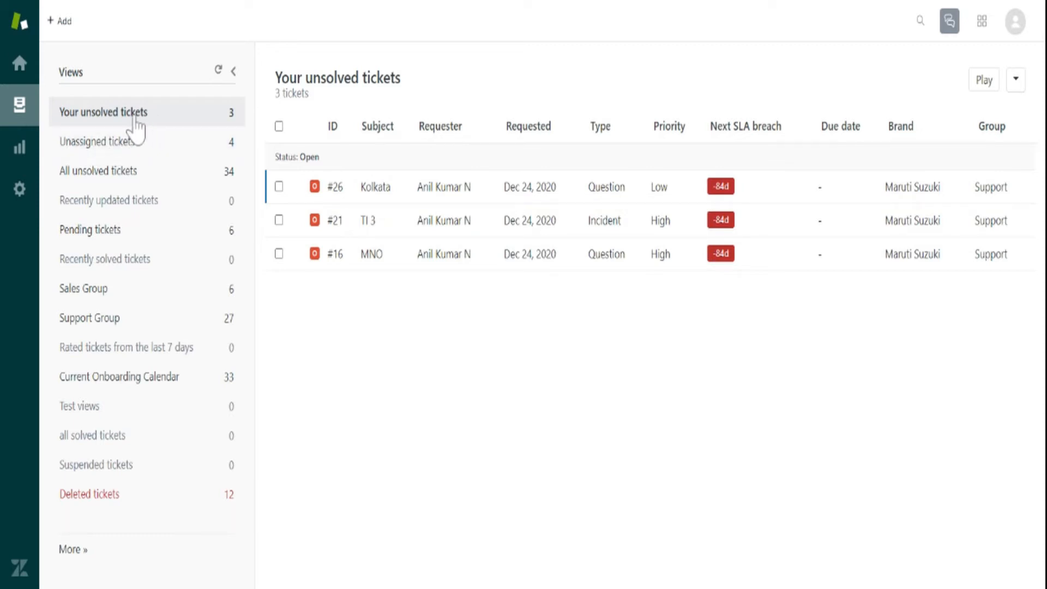
left_click(119, 179)
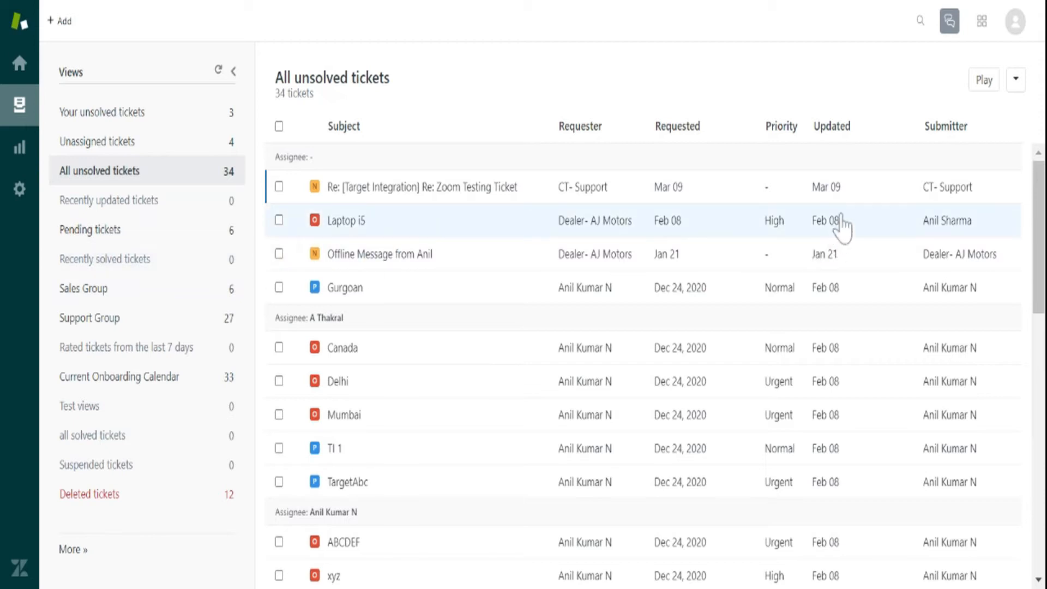
- Open Zendesk Explore from the reporting page and dismiss its welcome dialog, dashboard tip and query banner
left_click(25, 167)
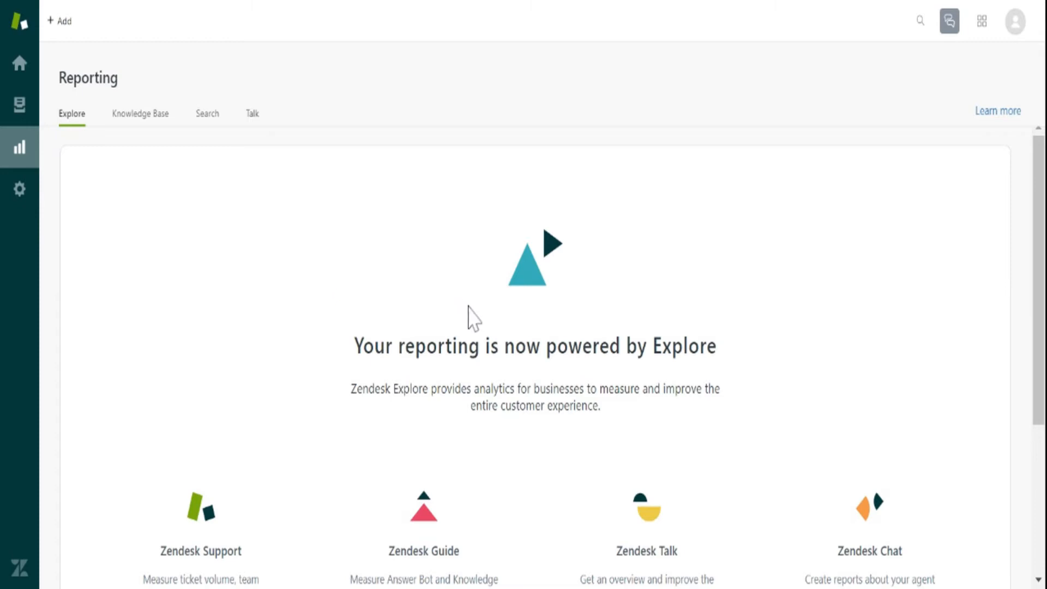
scroll(470, 317, "down", 4)
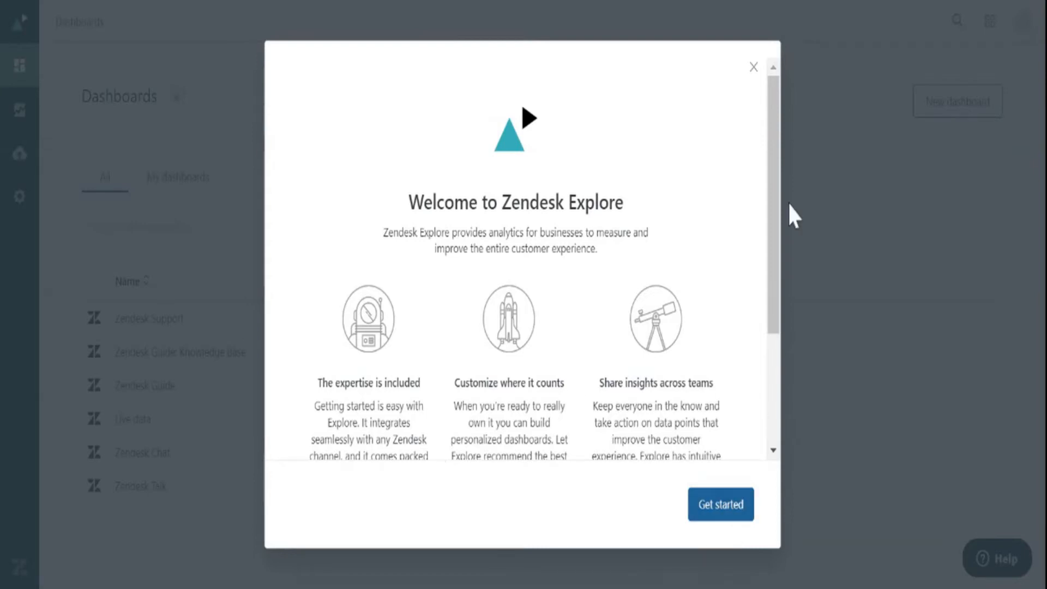
left_click(753, 67)
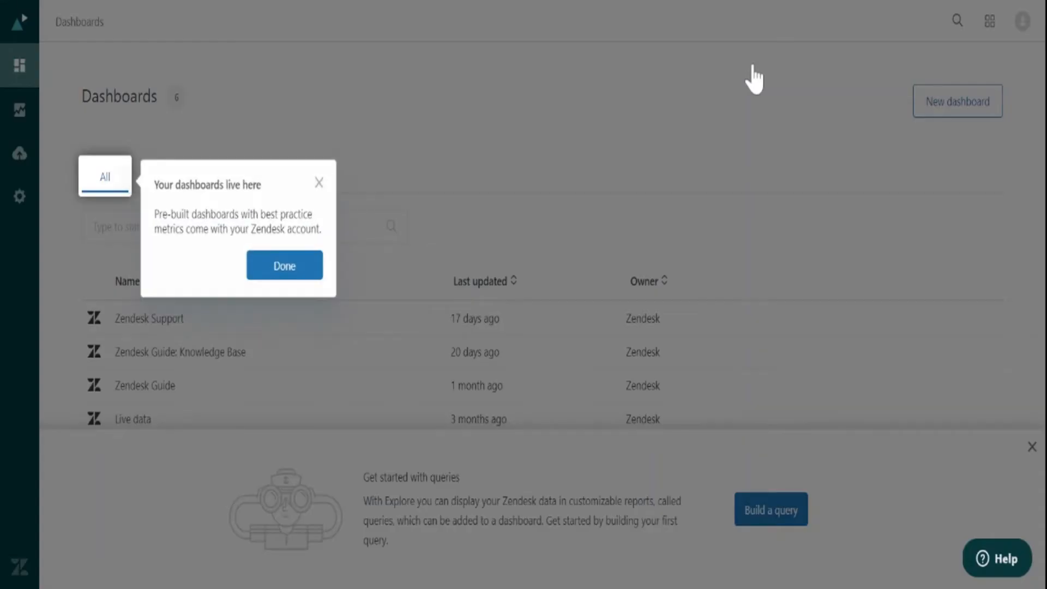
left_click(319, 184)
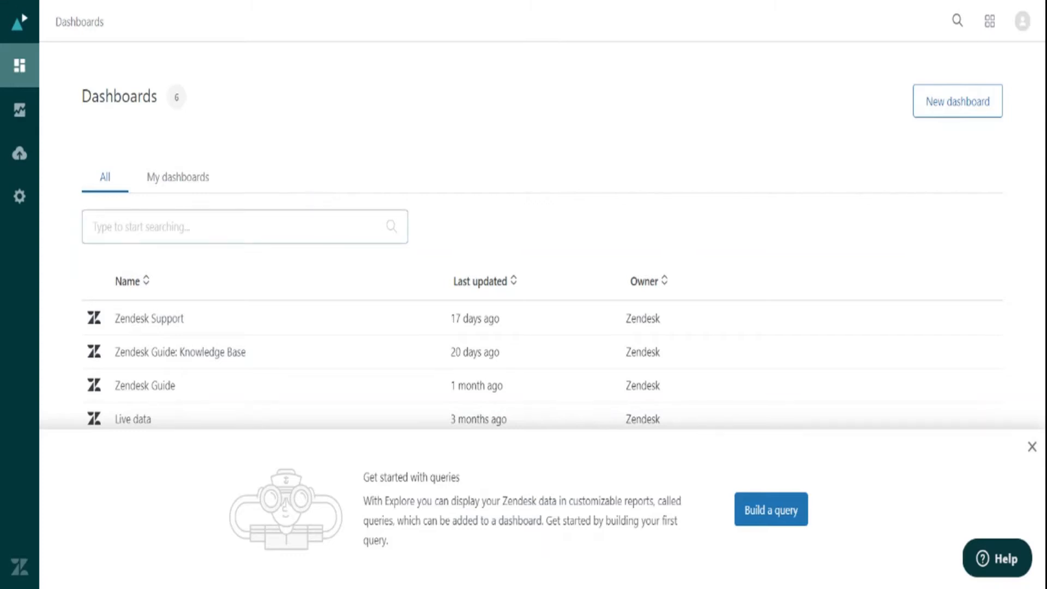
left_click(1031, 446)
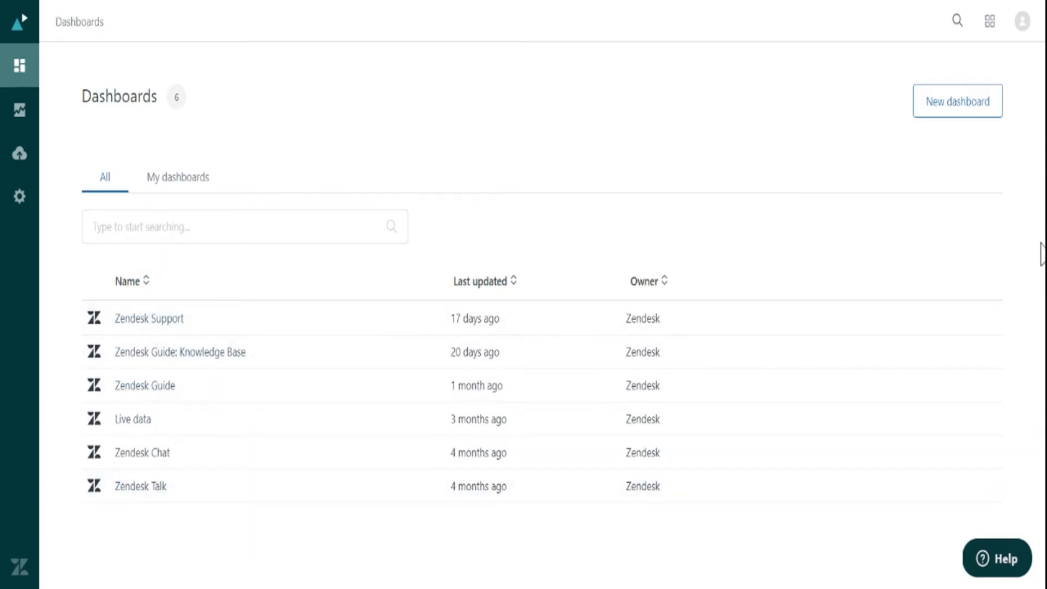
- Open the Zendesk Support dashboard and review its ticket charts
left_click(137, 323)
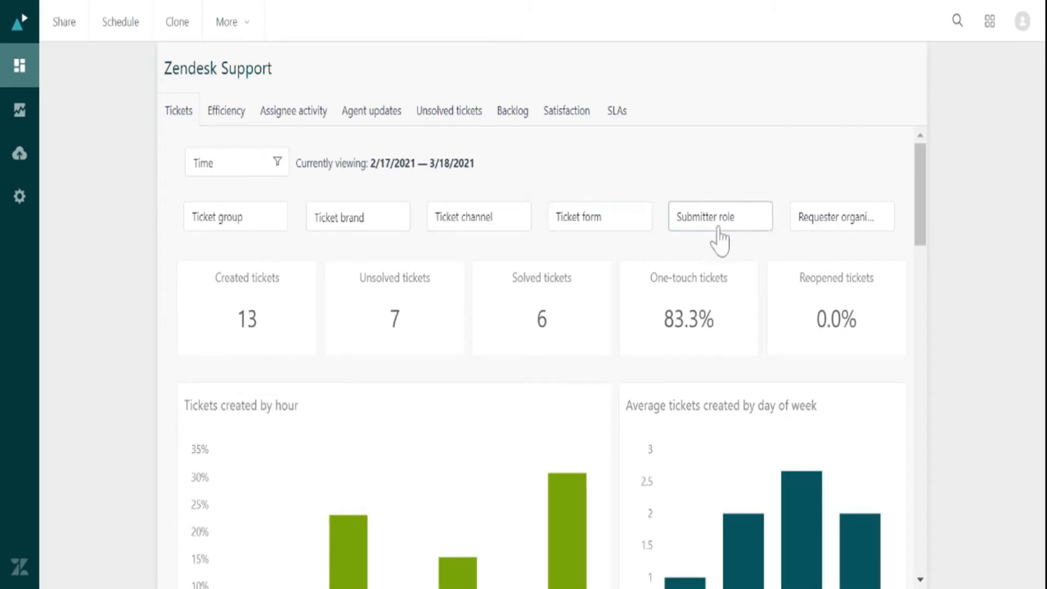
scroll(443, 362, "down", 5)
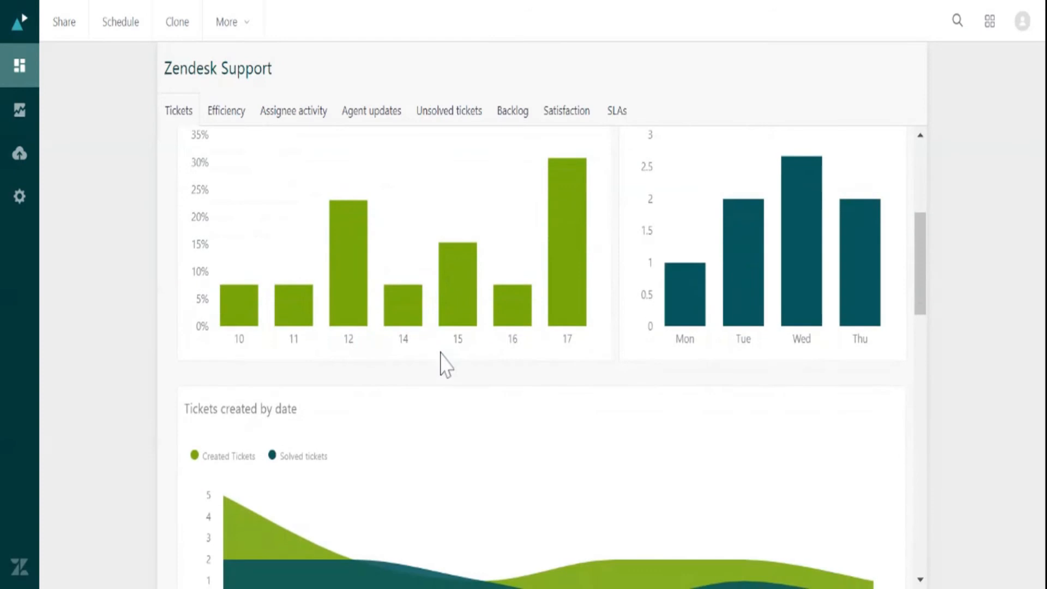
scroll(442, 362, "up", 5)
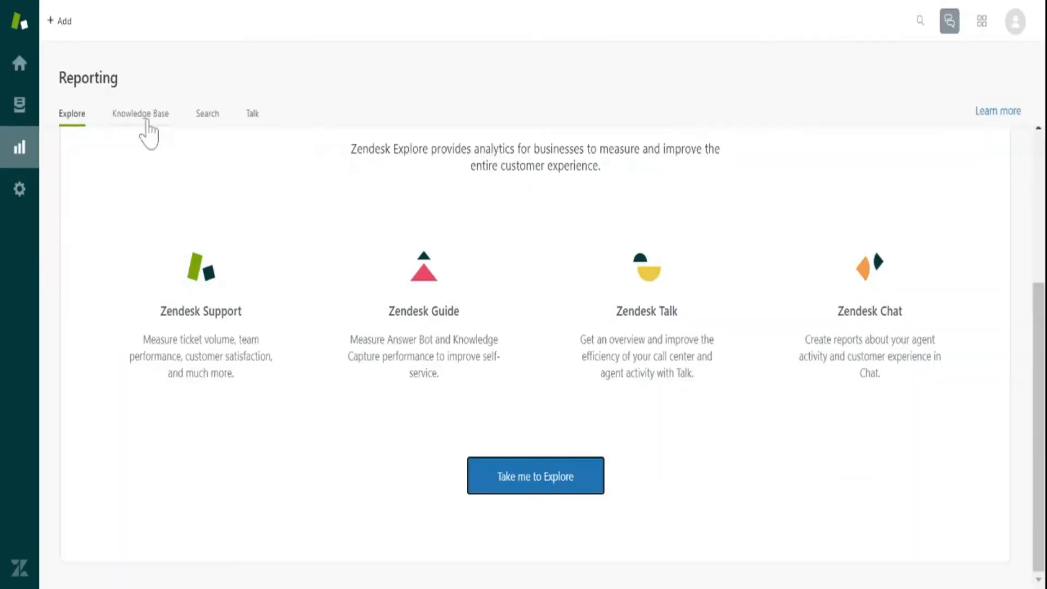
- Review the Knowledge Base, Search and Talk reports in Zendesk Support, and return to the Explore overview
left_click(145, 119)
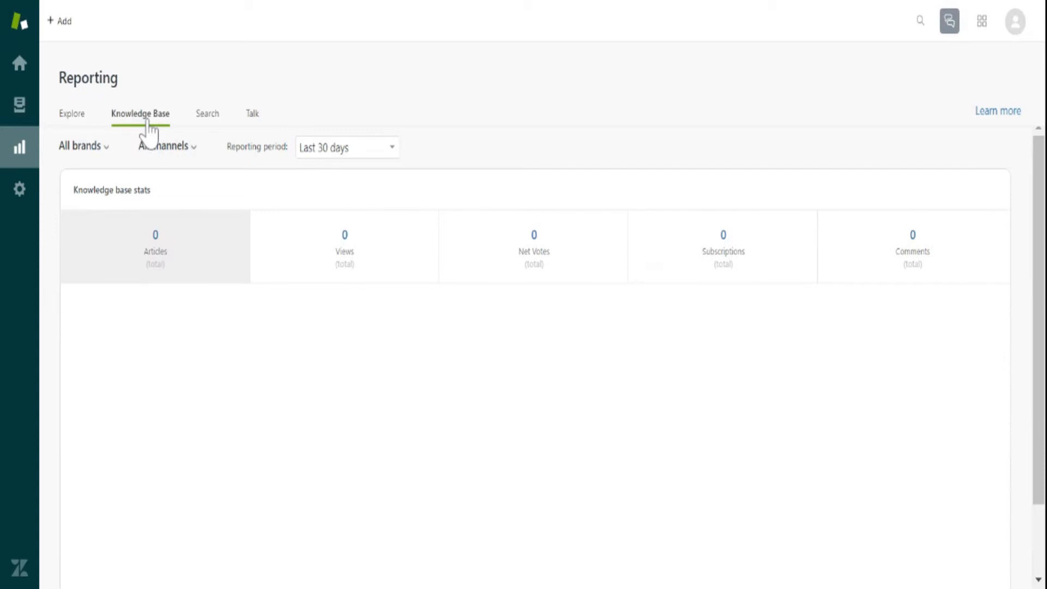
left_click(209, 121)
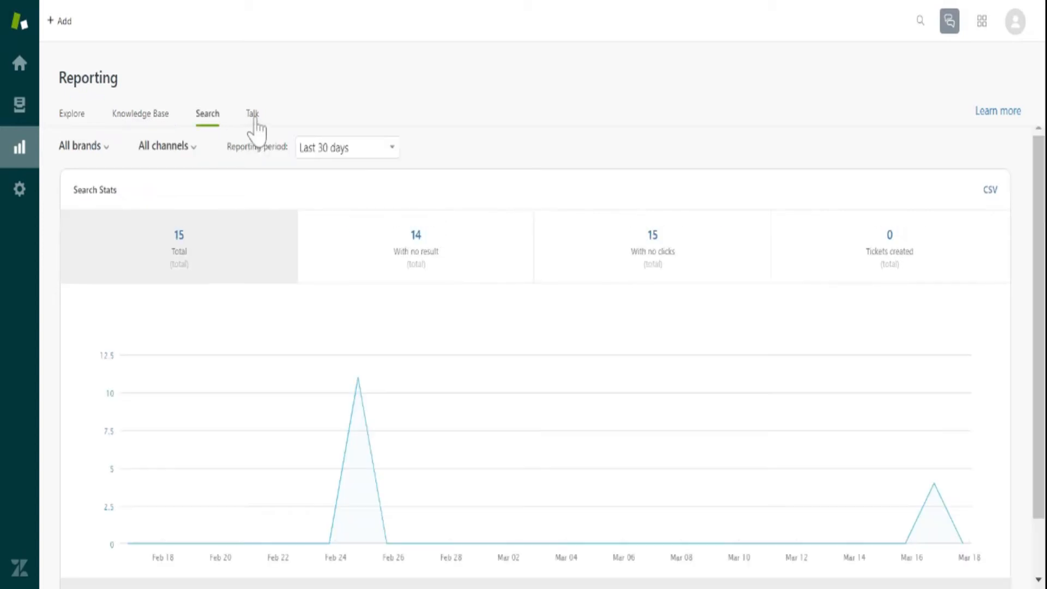
left_click(255, 120)
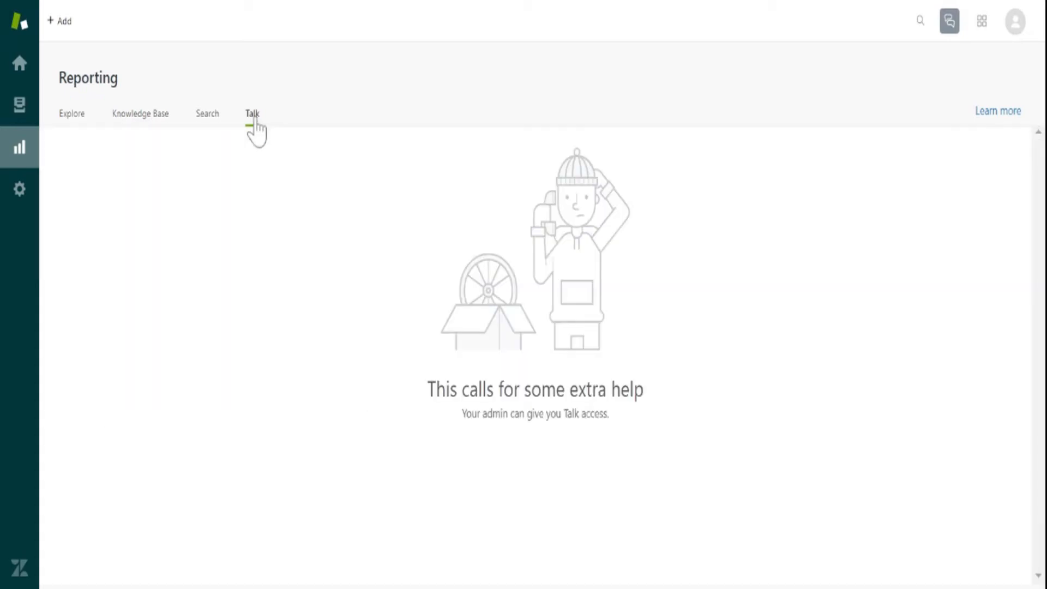
left_click(73, 116)
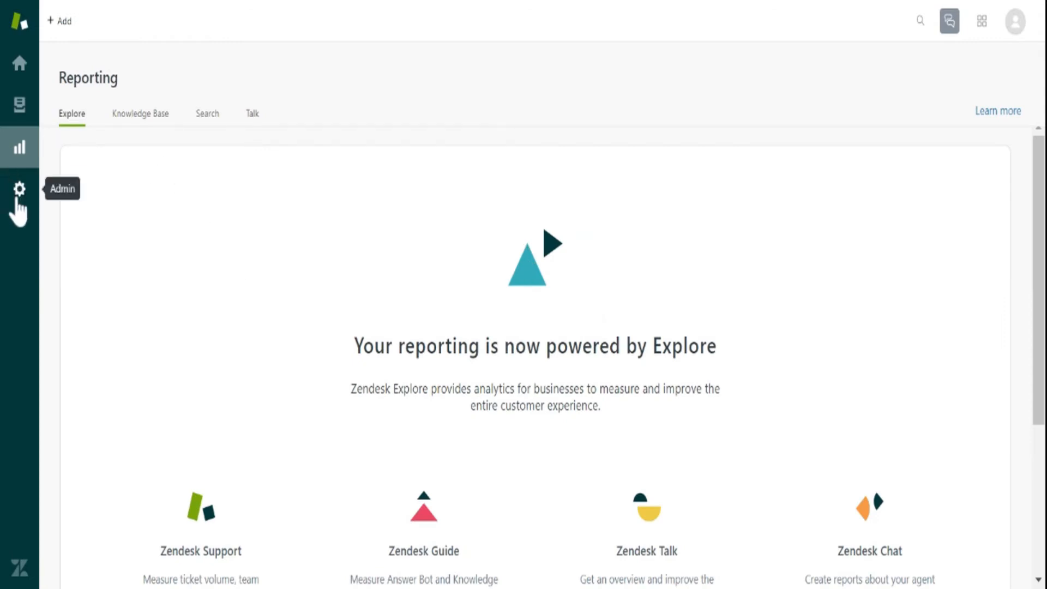
- Create a new ticket and set its brand to Hyundai India
left_click(52, 23)
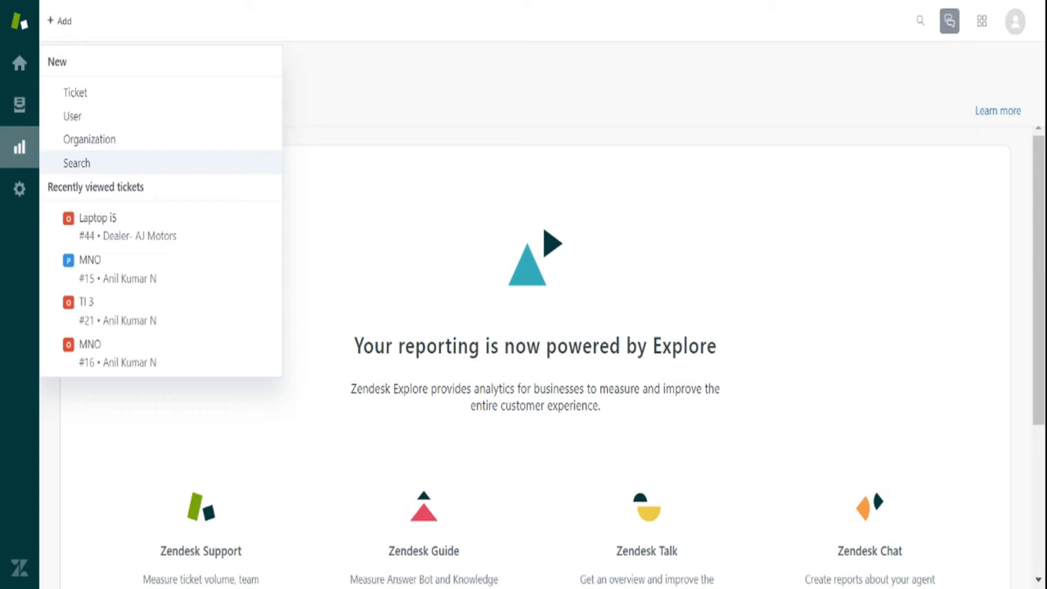
left_click(86, 106)
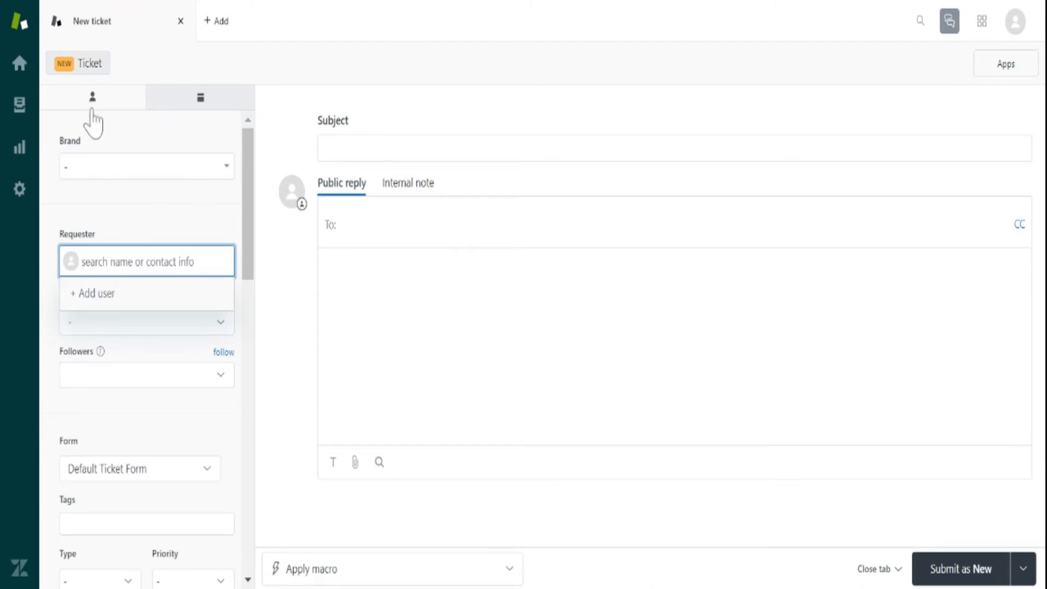
left_click(170, 169)
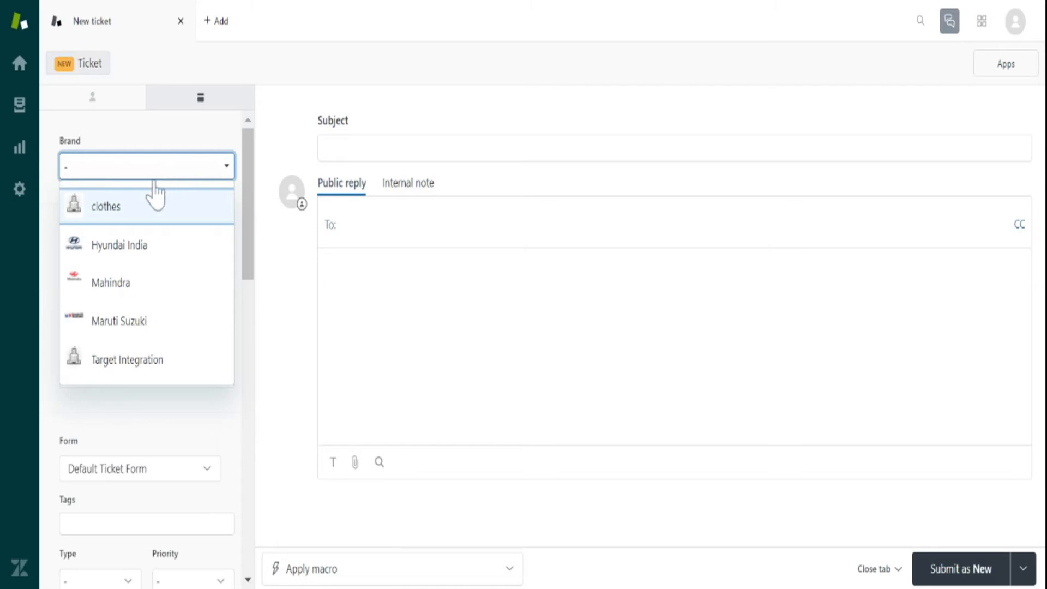
left_click(131, 143)
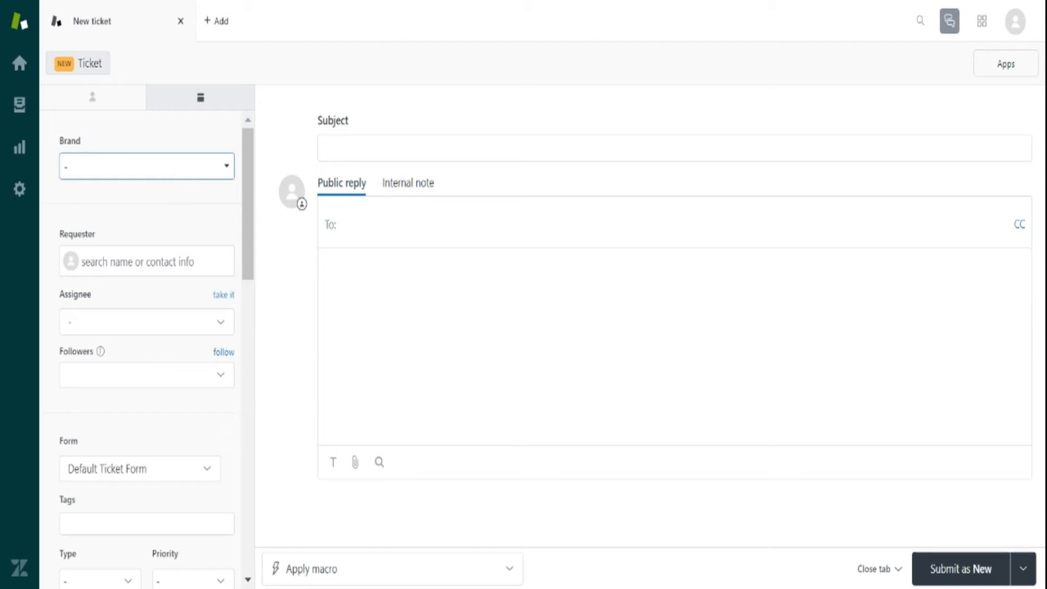
left_click(176, 172)
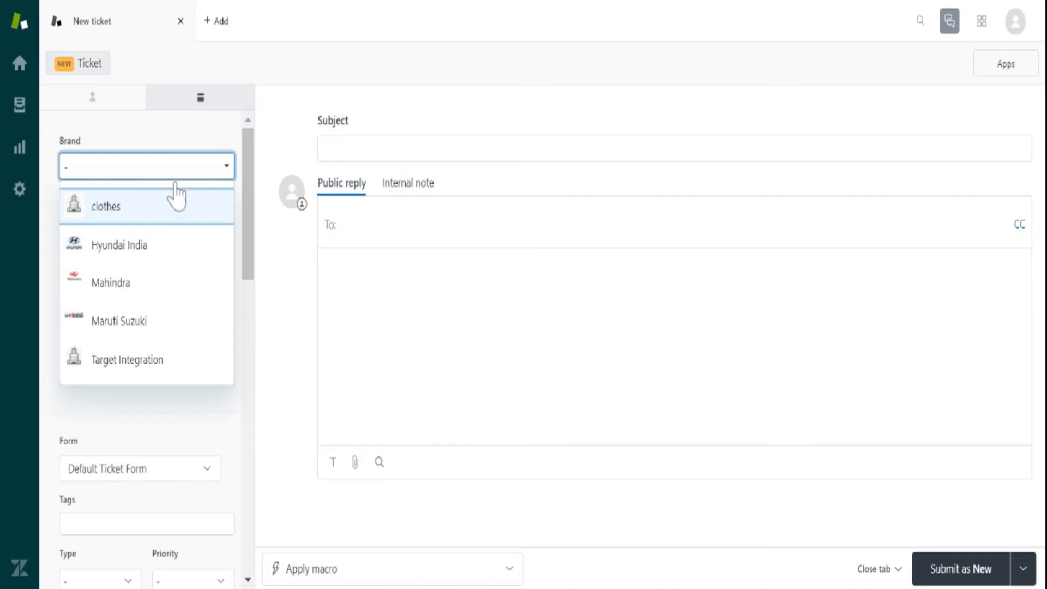
left_click(135, 246)
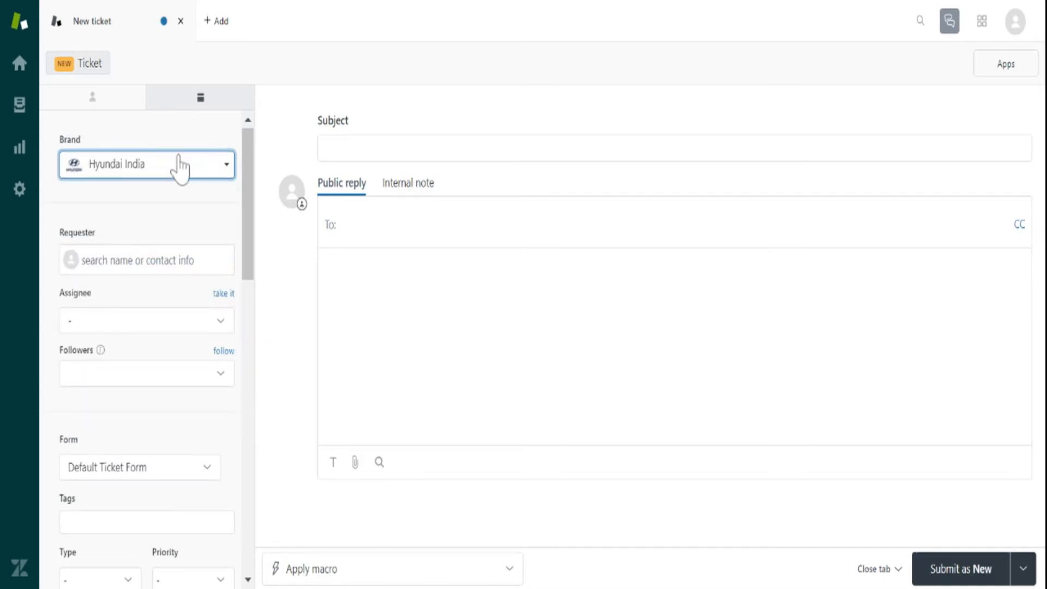
- Add a new end user as the ticket's requester, entering the requester's name and e-mail and keeping the Target Integration brand
scroll(180, 169, "down", 2)
left_click(180, 162)
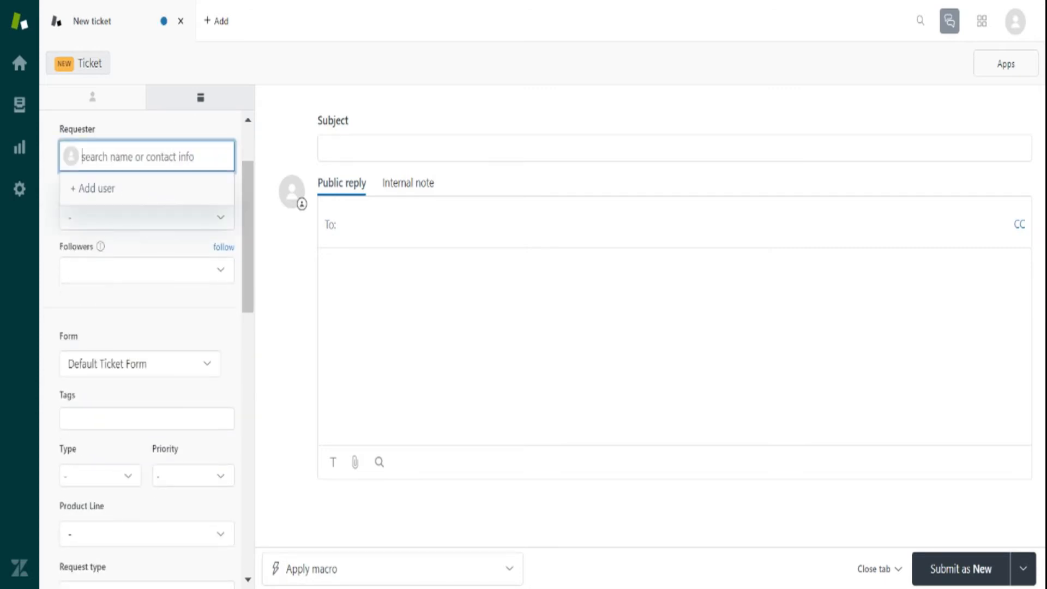
left_click(96, 188)
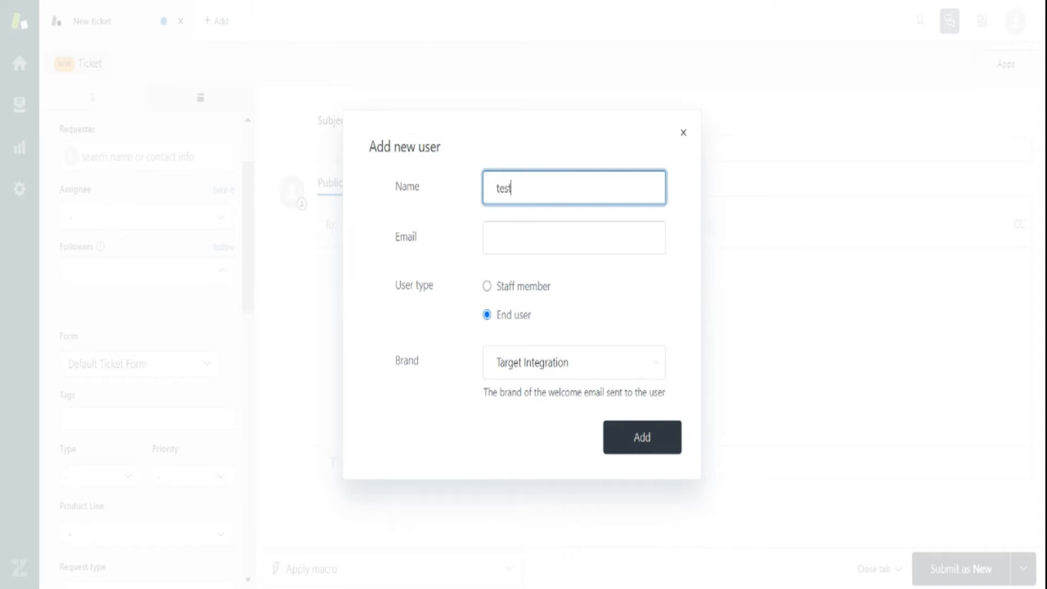
key("BackSpace")
key("BackSpace")
key("BackSpace")
key("BackSpace")
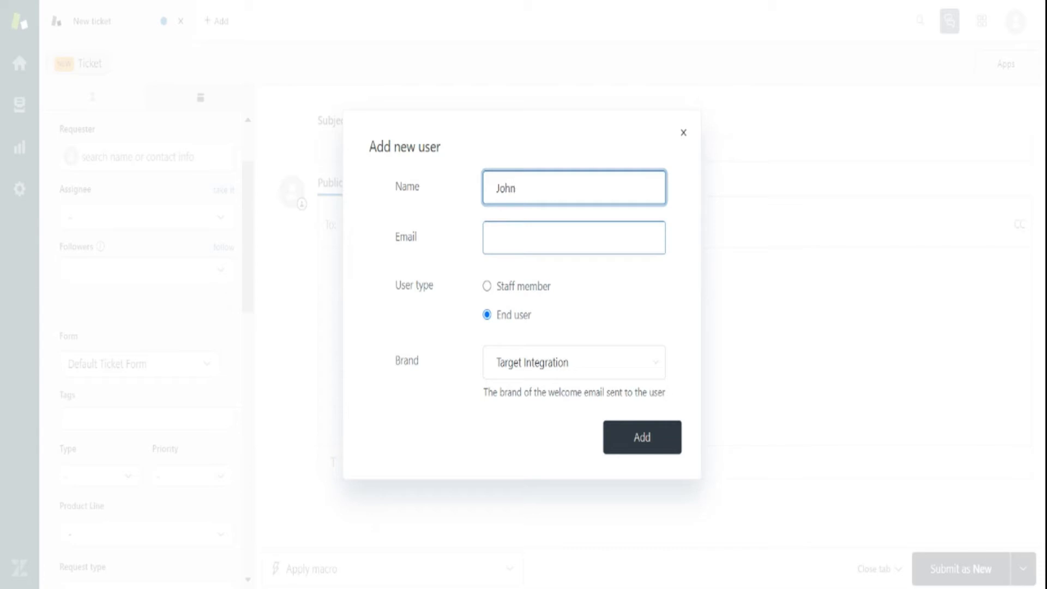
left_click(573, 238)
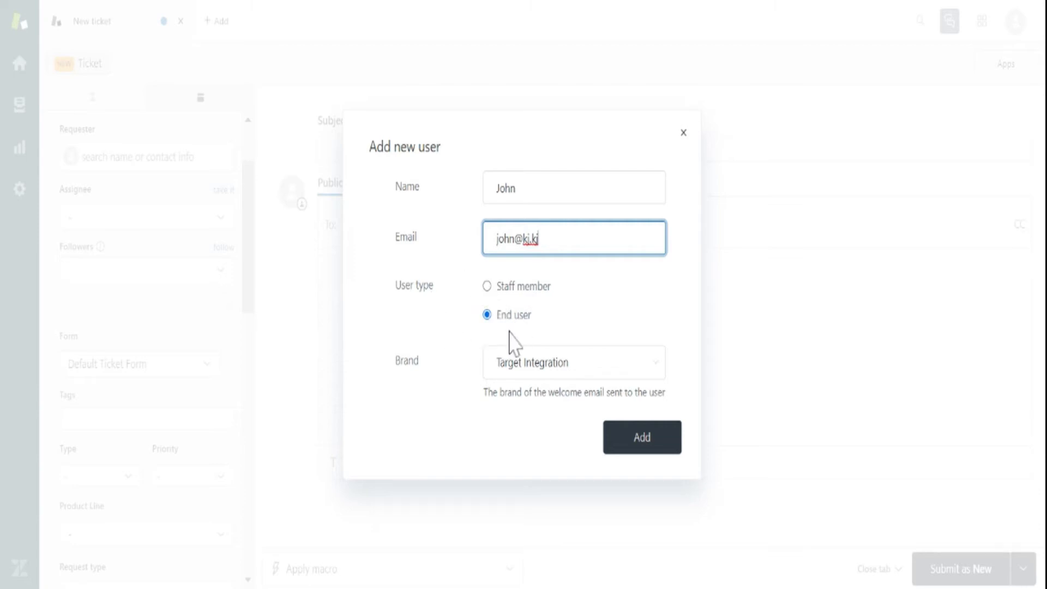
left_click(579, 376)
left_click(576, 380)
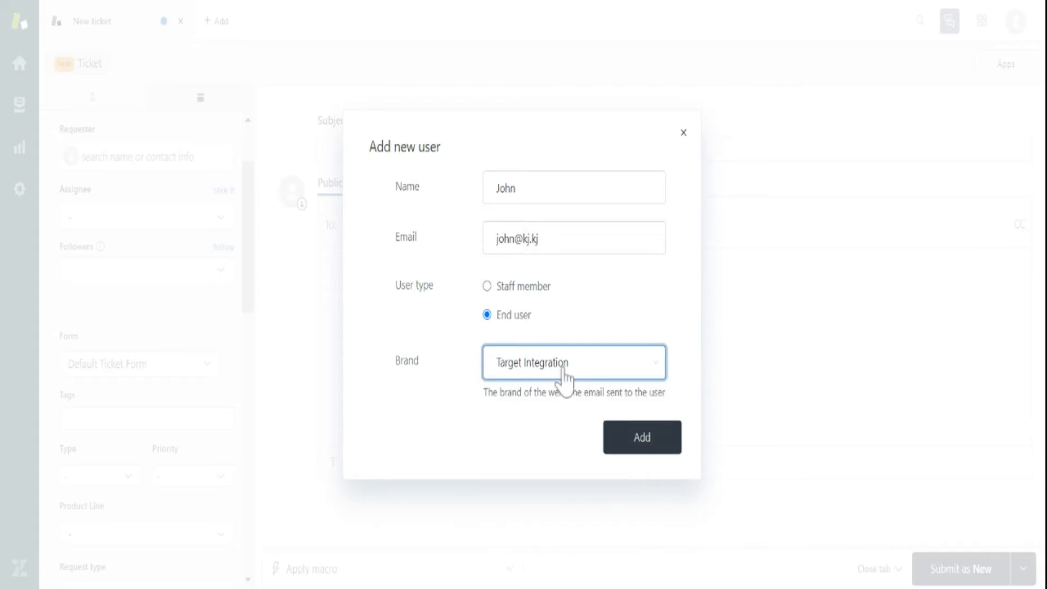
left_click(642, 437)
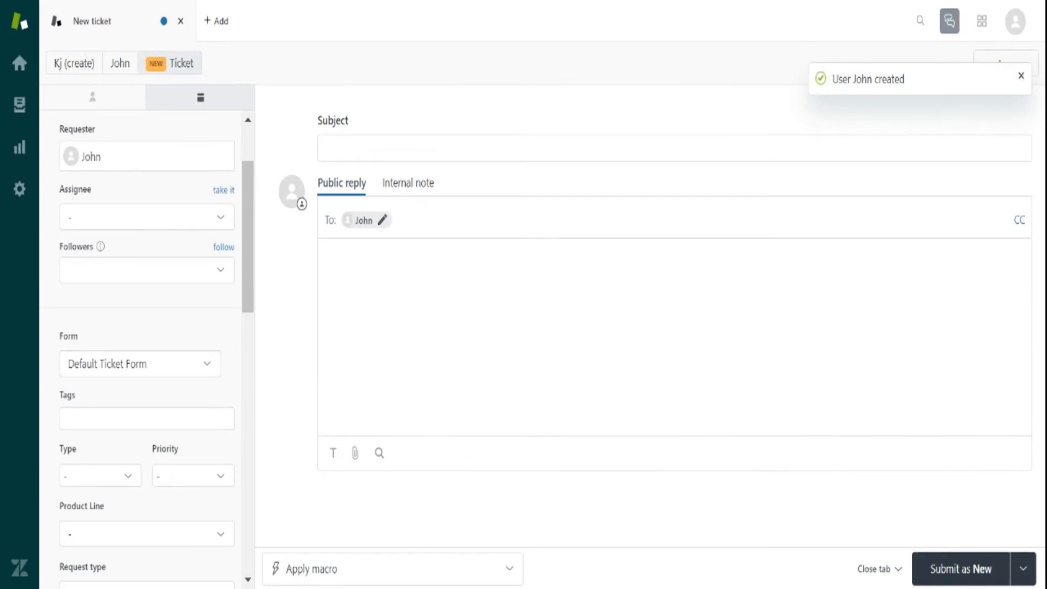
- Assign the ticket to the Sales group and narrow the assignment to its CT- Support agent
scroll(79, 307, "up", 2)
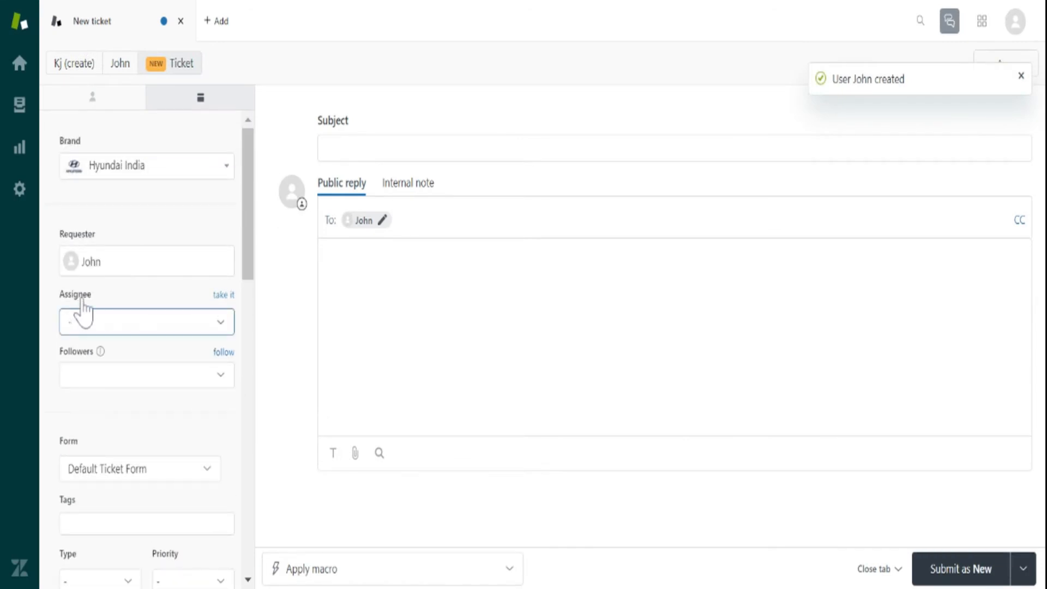
scroll(150, 310, "down", 2)
left_click(84, 218)
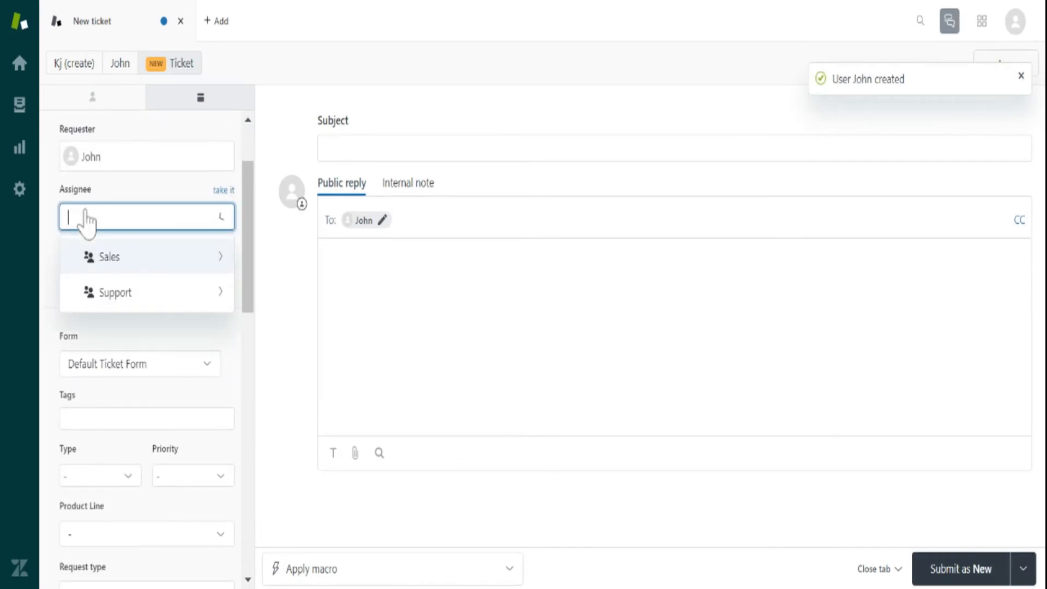
left_click(121, 256)
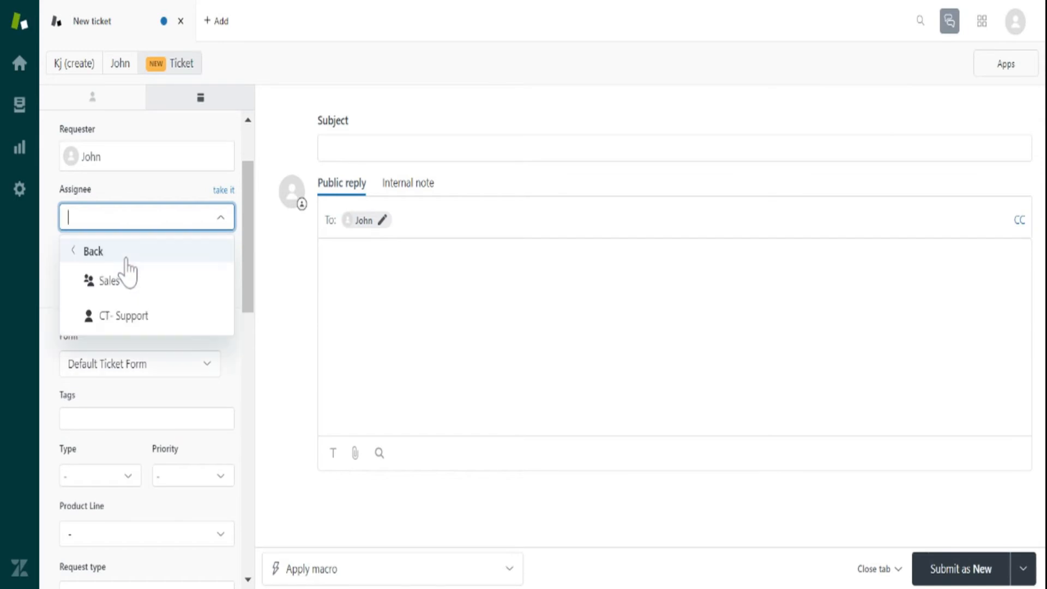
left_click(114, 285)
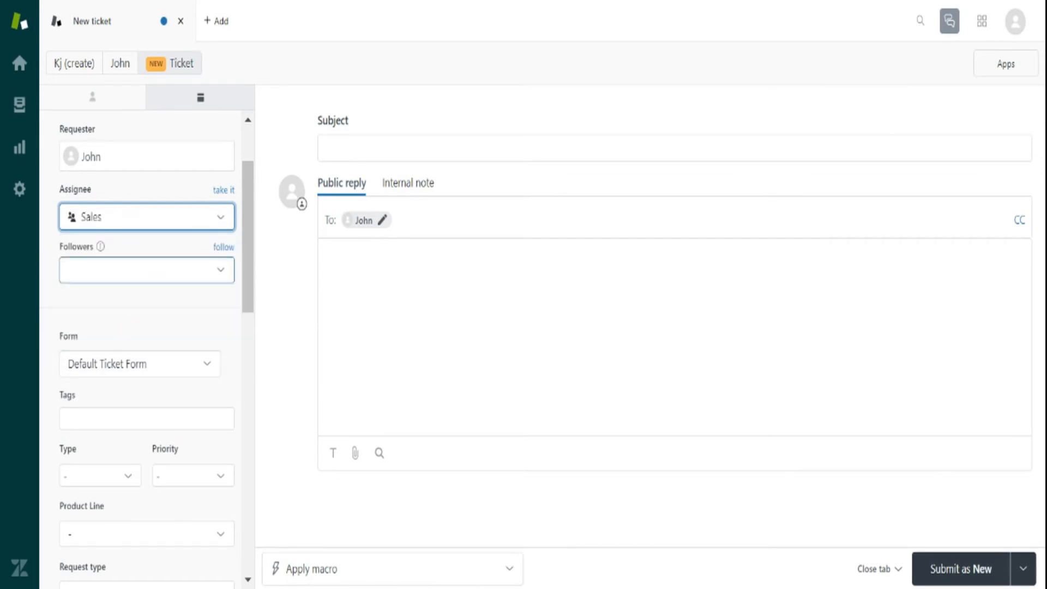
left_click(195, 223)
left_click(146, 319)
- Assign the ticket to the last agent listed in the Support group and open the followers selection
left_click(180, 223)
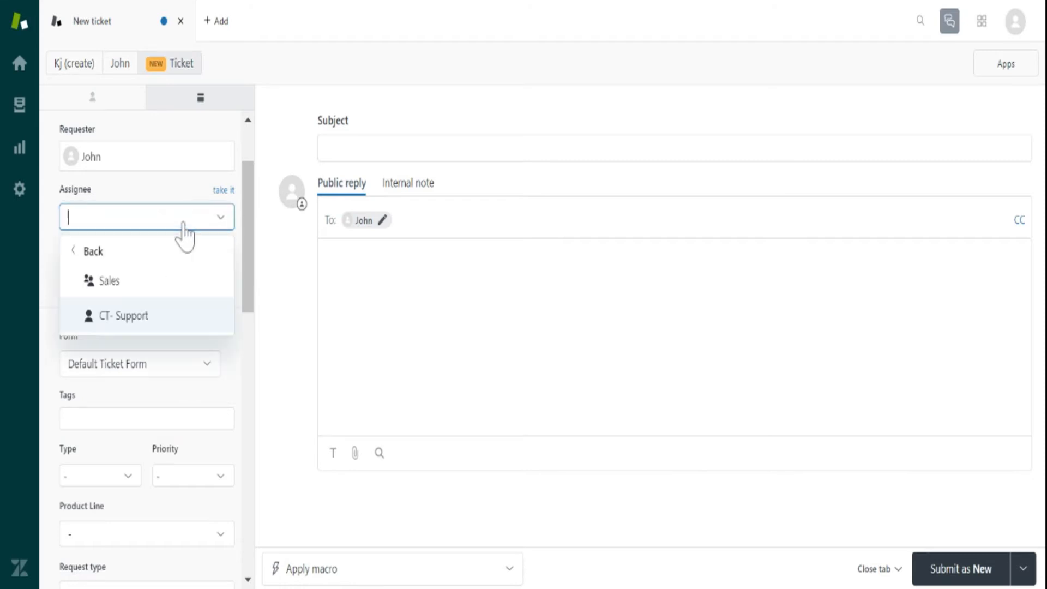
left_click(82, 252)
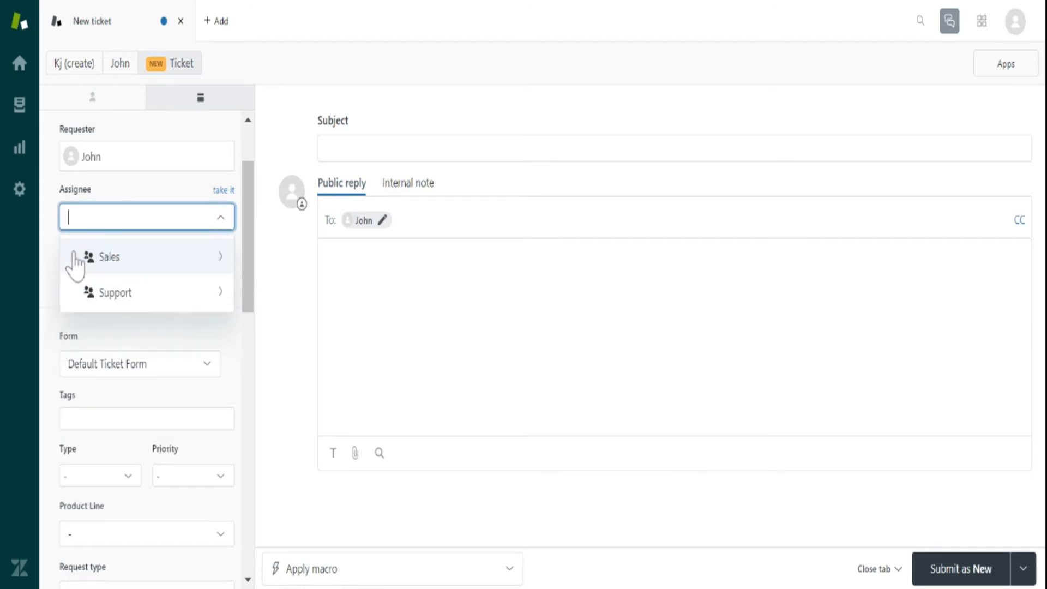
left_click(115, 293)
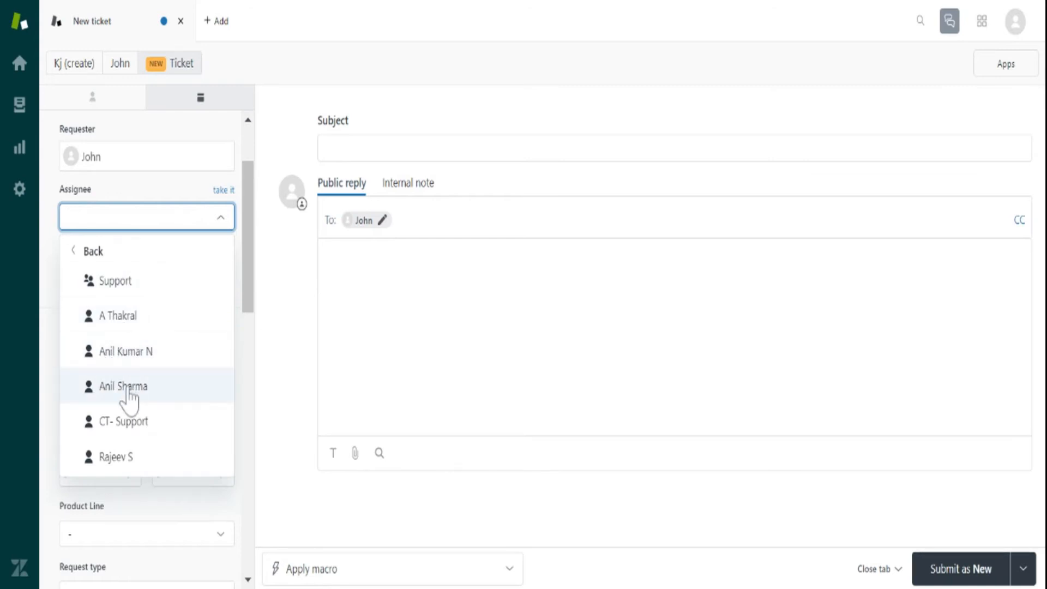
scroll(146, 429, "down", 2)
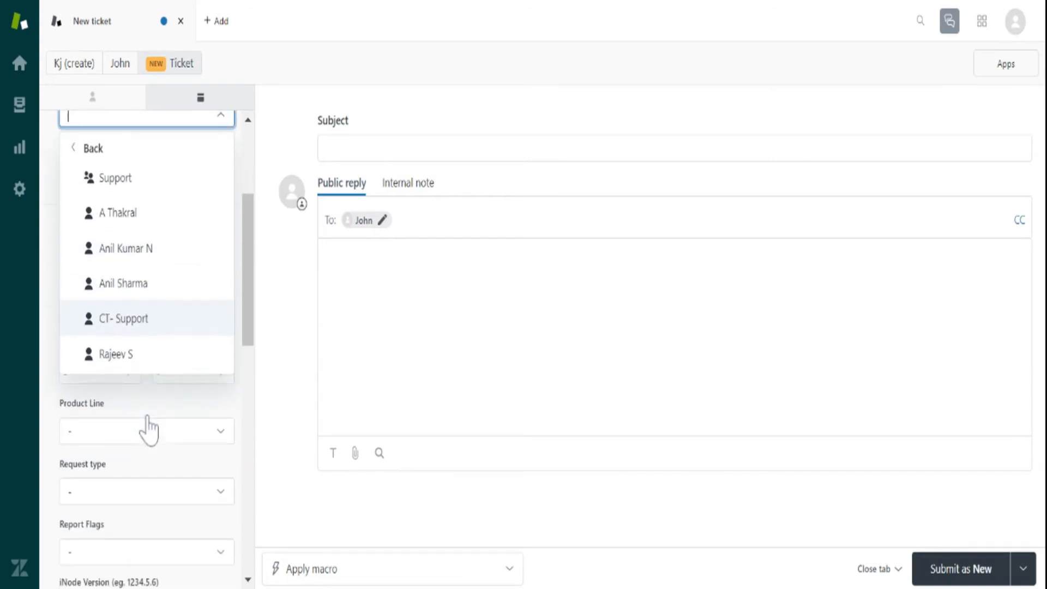
left_click(126, 355)
left_click(139, 165)
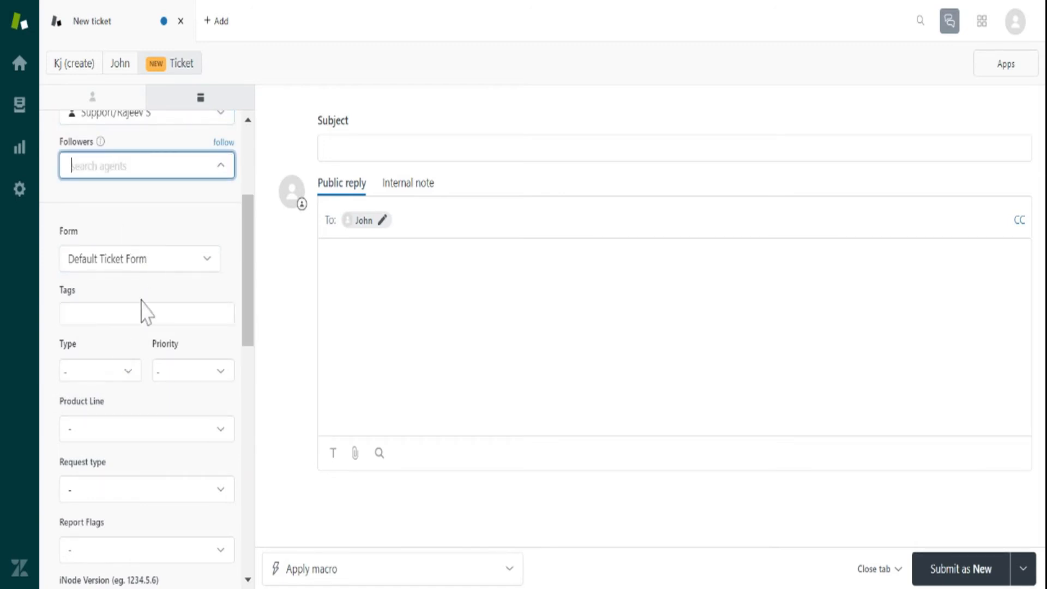
- Search the followers for an agent by first name and add the second matching agent to the ticket
scroll(143, 312, "up", 2)
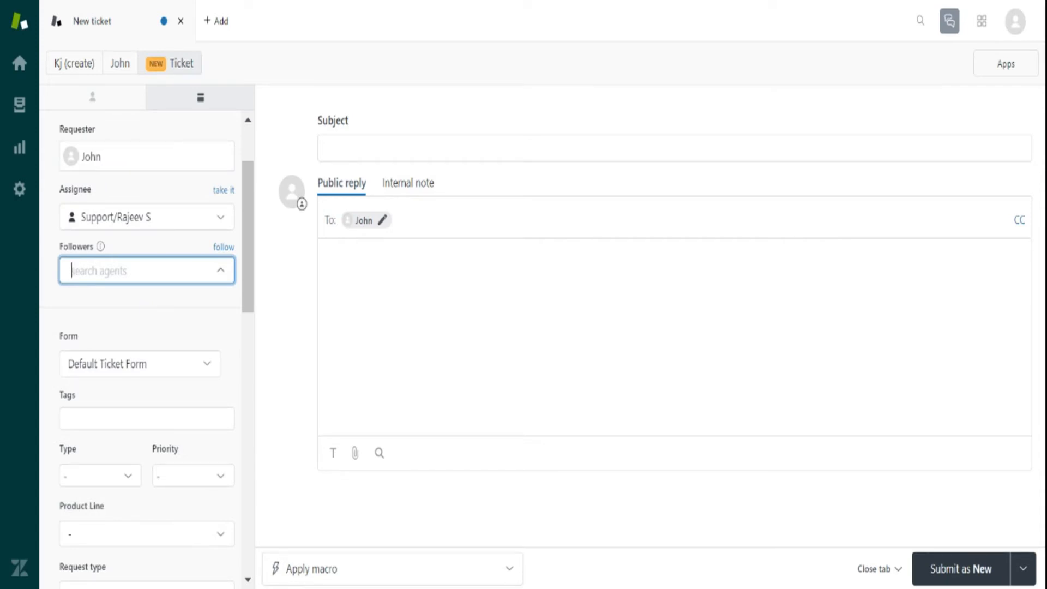
type("anil")
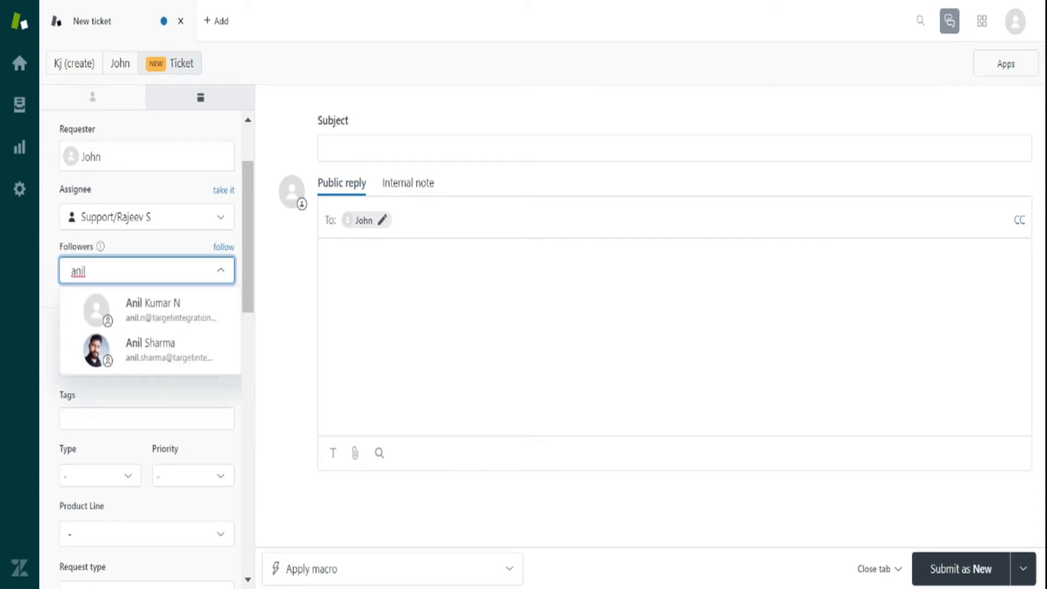
left_click(154, 353)
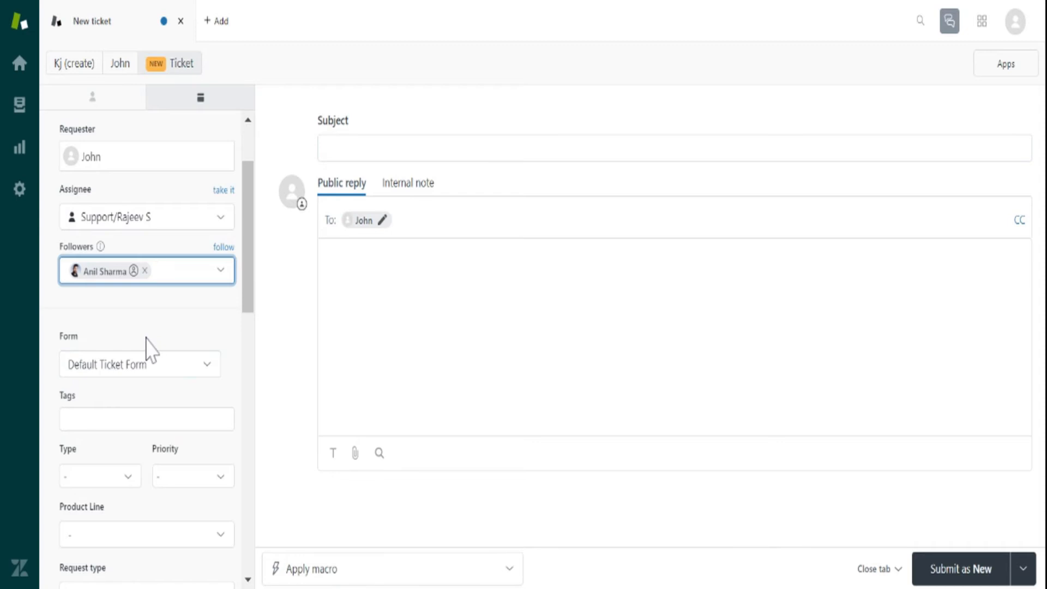
- Add the tag Escalation to the new ticket
scroll(158, 344, "down", 2)
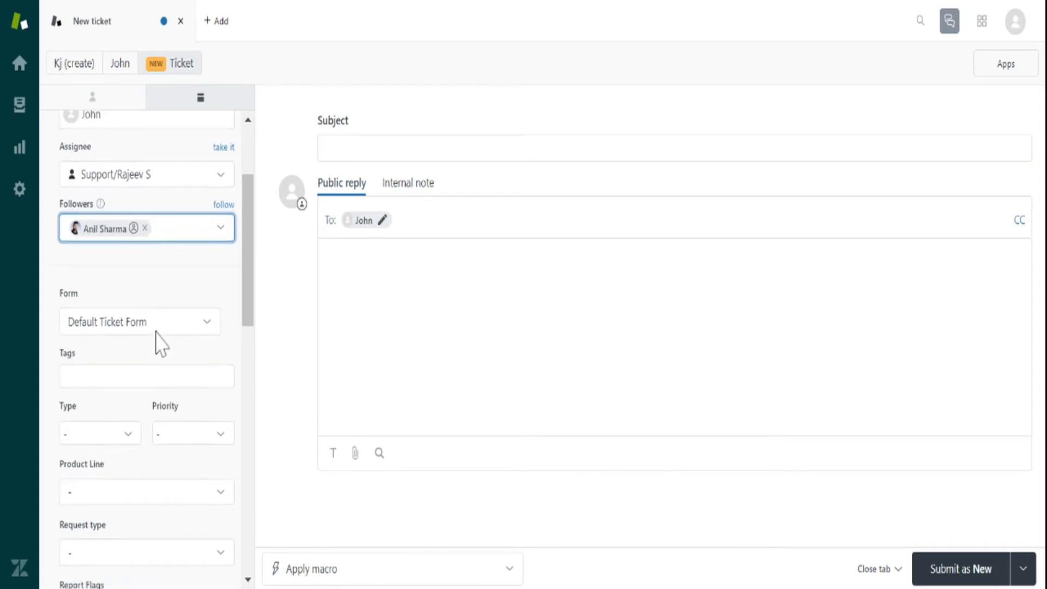
left_click(143, 314)
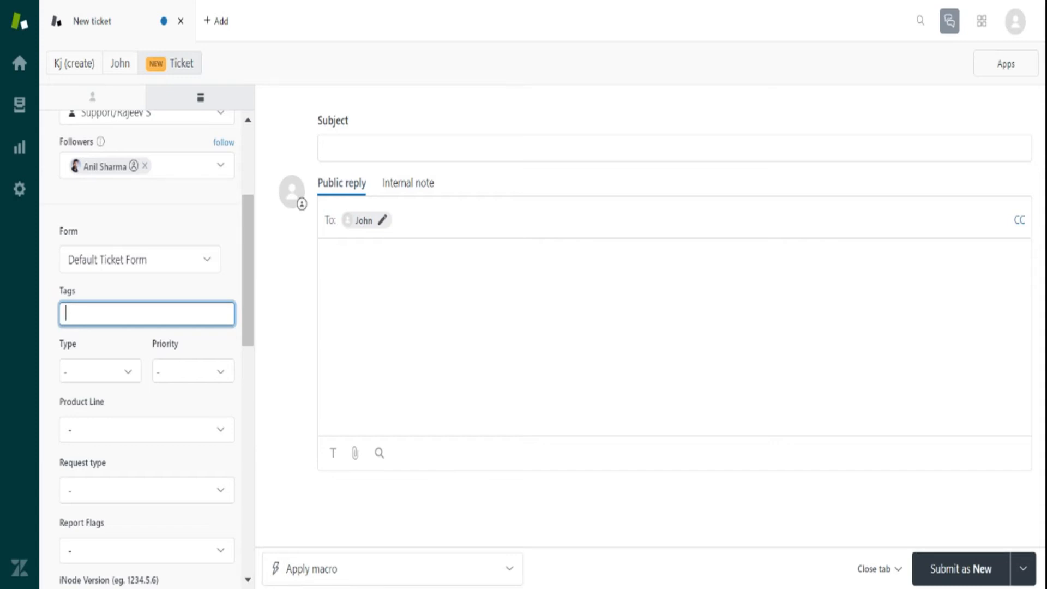
type("nding")
type("Escaltion")
double_click(82, 313)
type("Escalation")
key("Return")
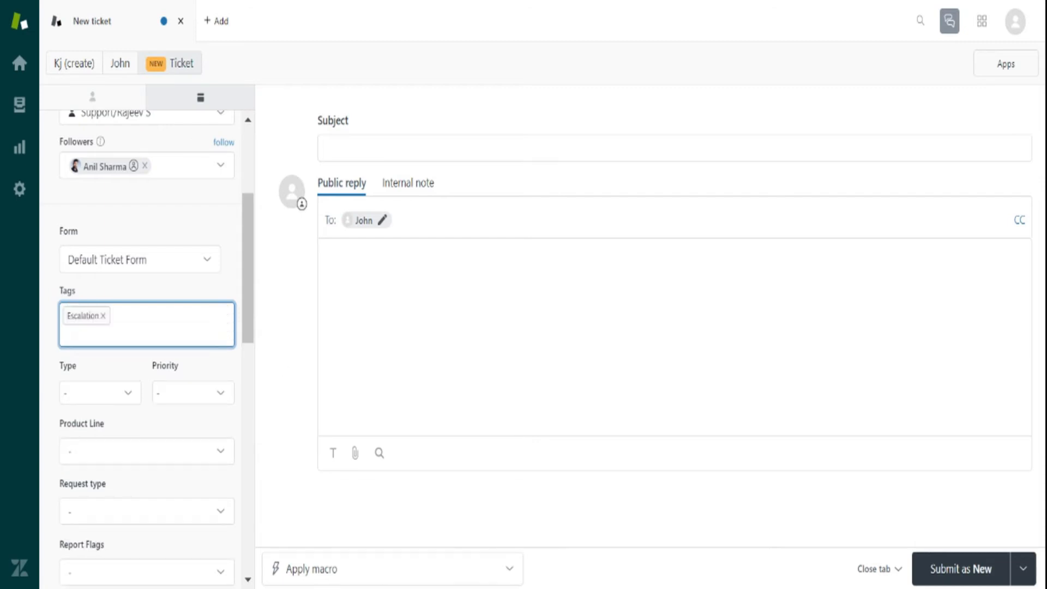
- Set the ticket's type to Problem and its priority to Normal
scroll(154, 380, "down", 3)
left_click(120, 189)
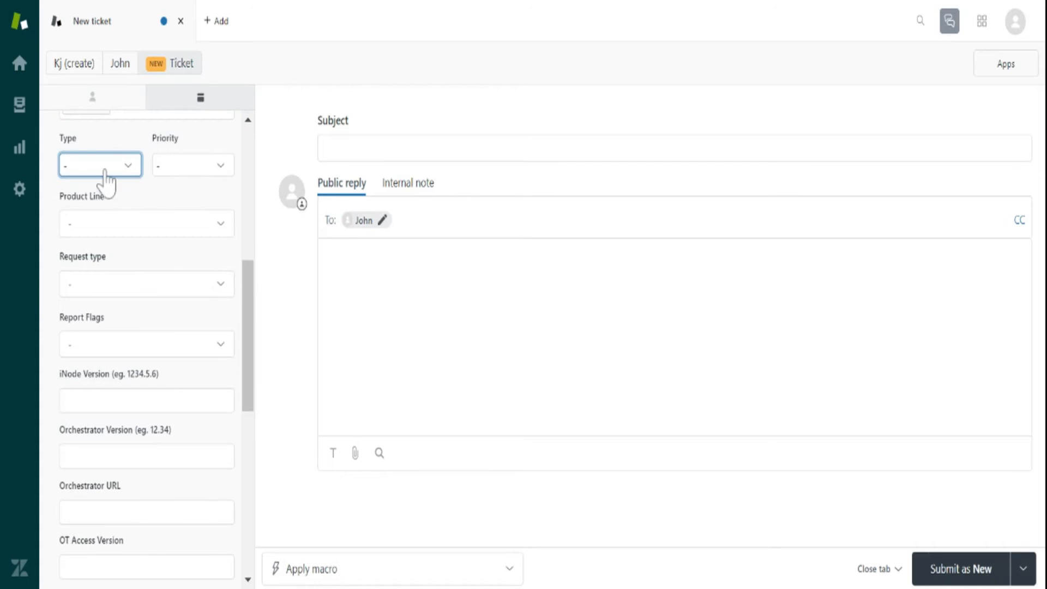
left_click(102, 169)
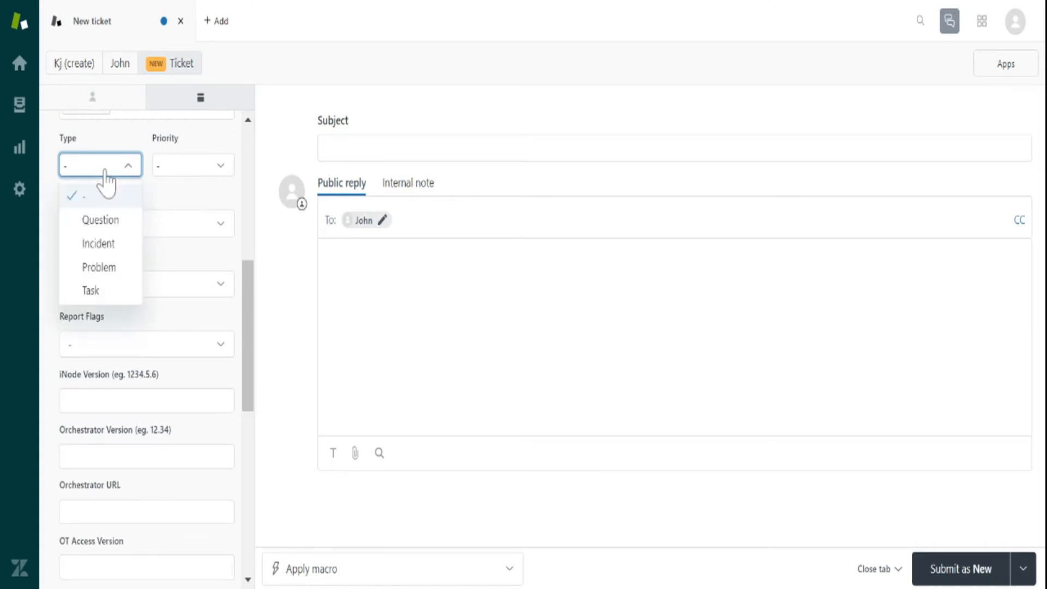
left_click(98, 268)
left_click(191, 167)
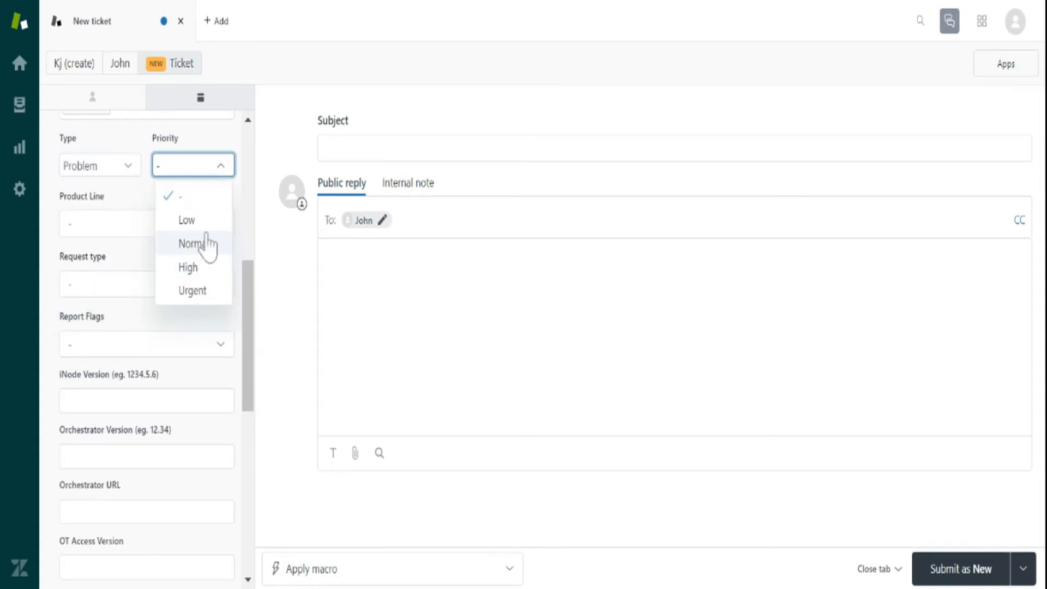
left_click(195, 244)
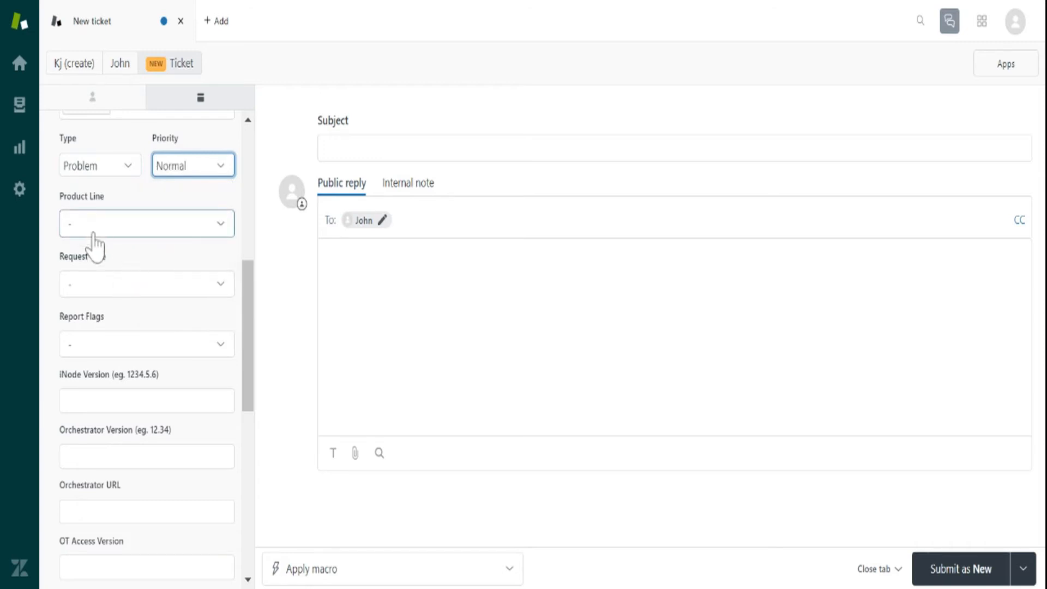
- Enter "test" as the subject and "ghjk" as the public reply, and submit the ticket as New
scroll(120, 260, "down", 8)
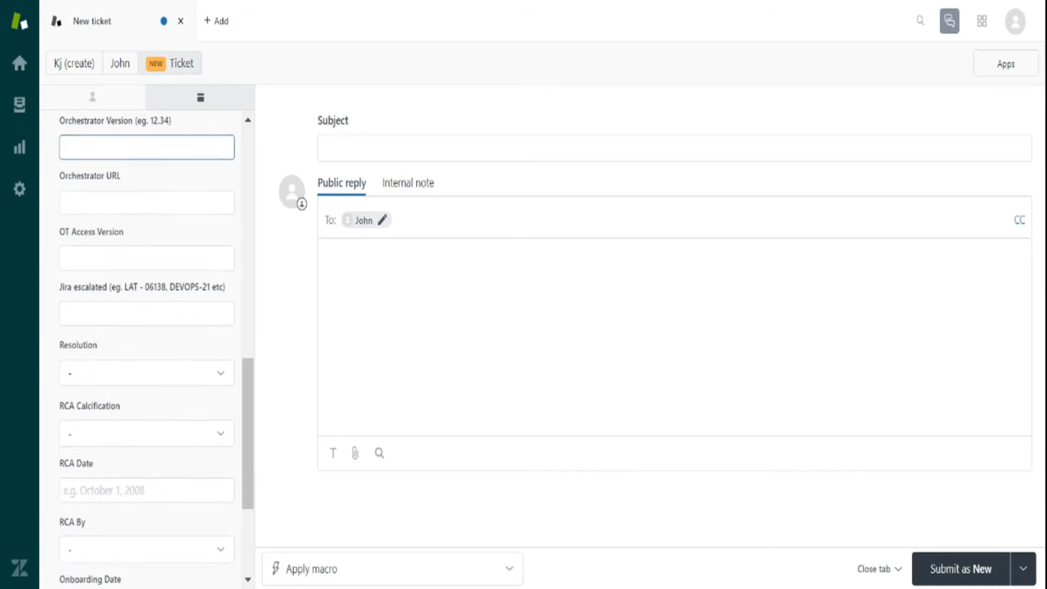
scroll(108, 271, "down", 2)
scroll(82, 457, "up", 6)
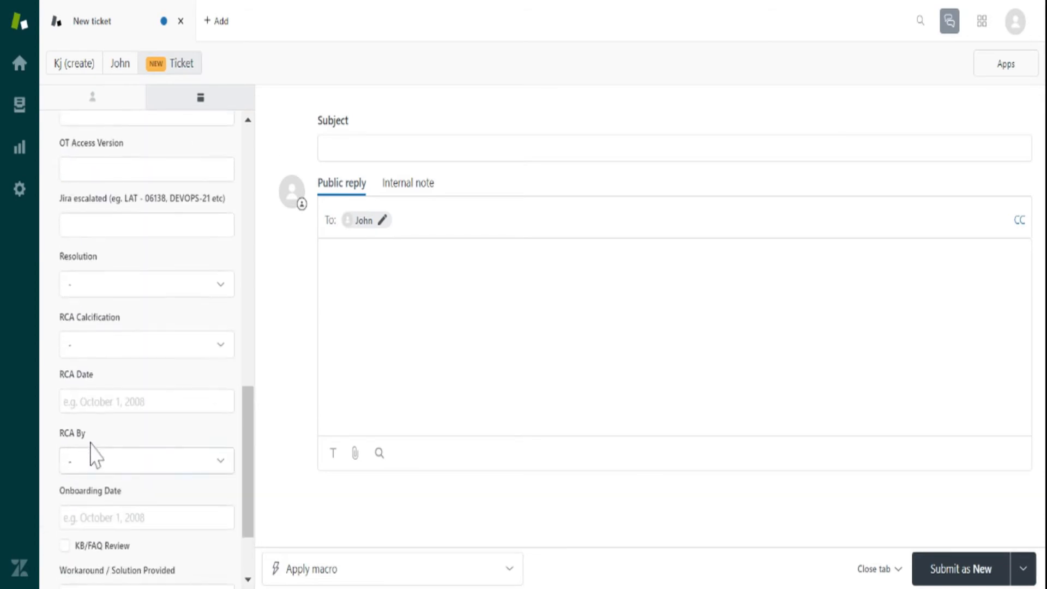
scroll(108, 440, "up", 12)
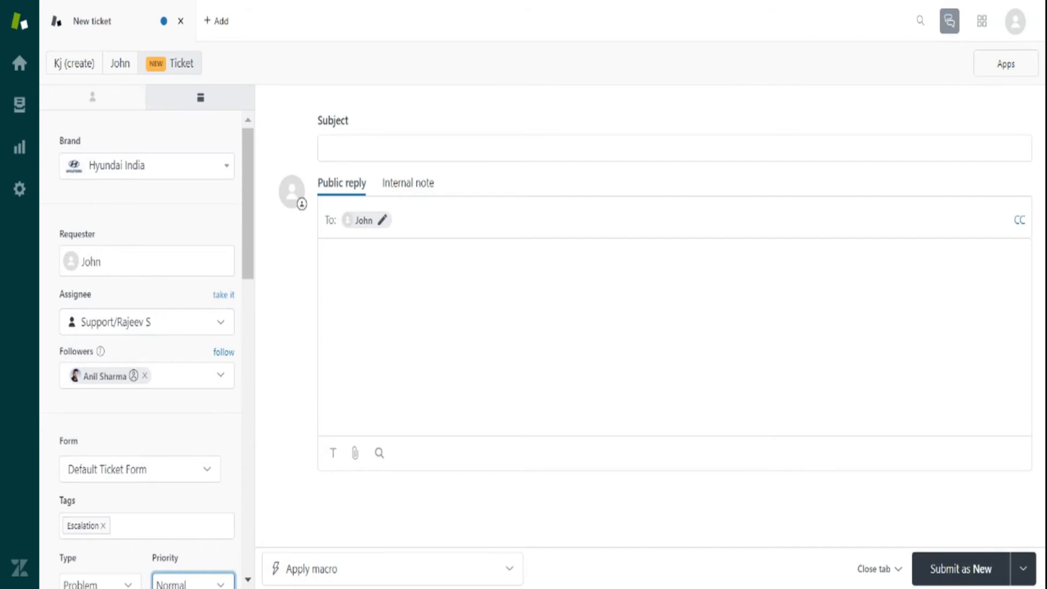
left_click(362, 148)
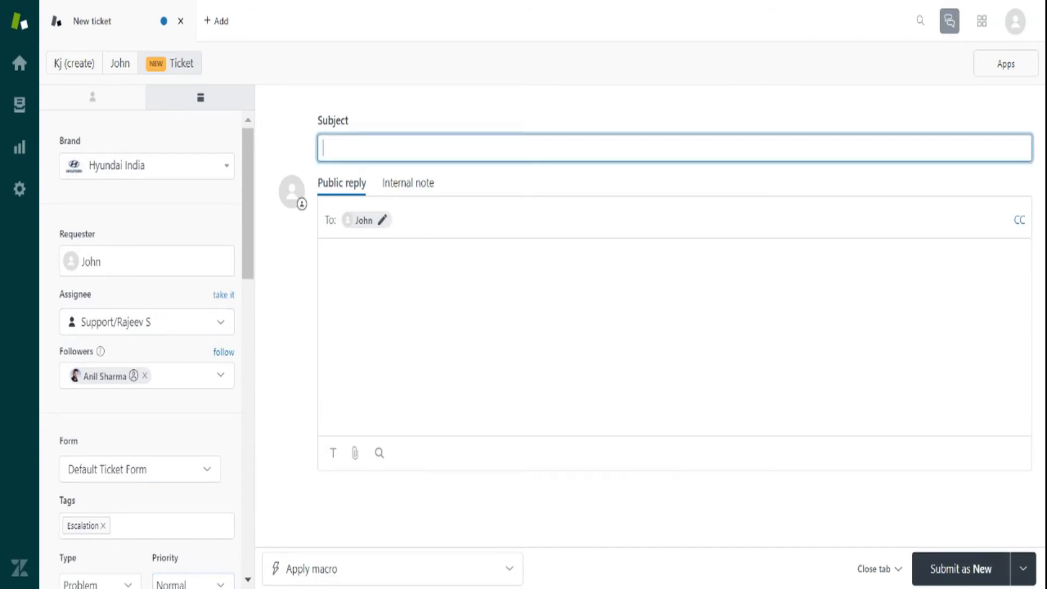
type("test")
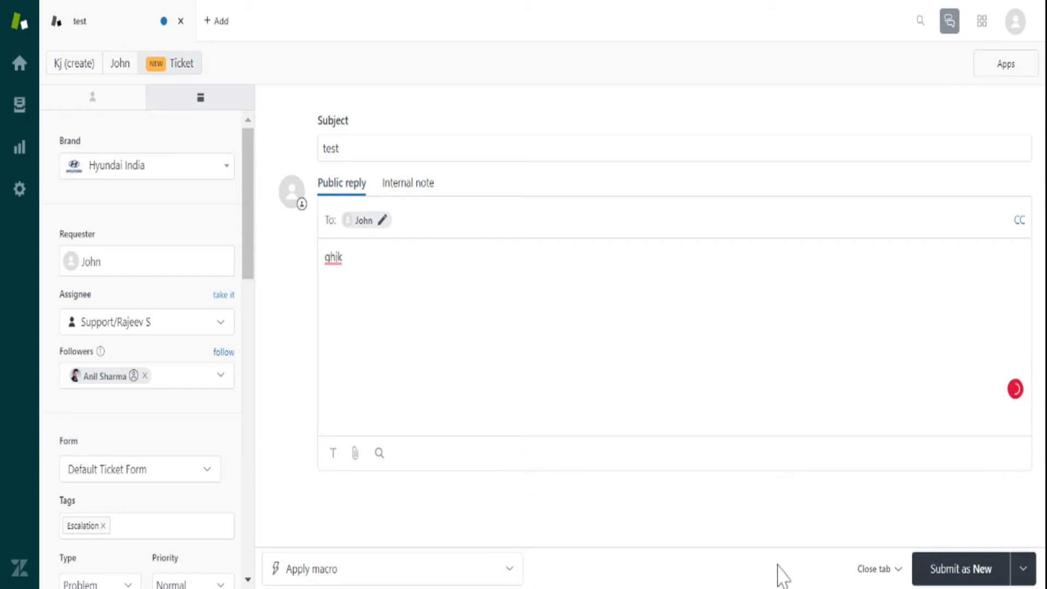
left_click(957, 580)
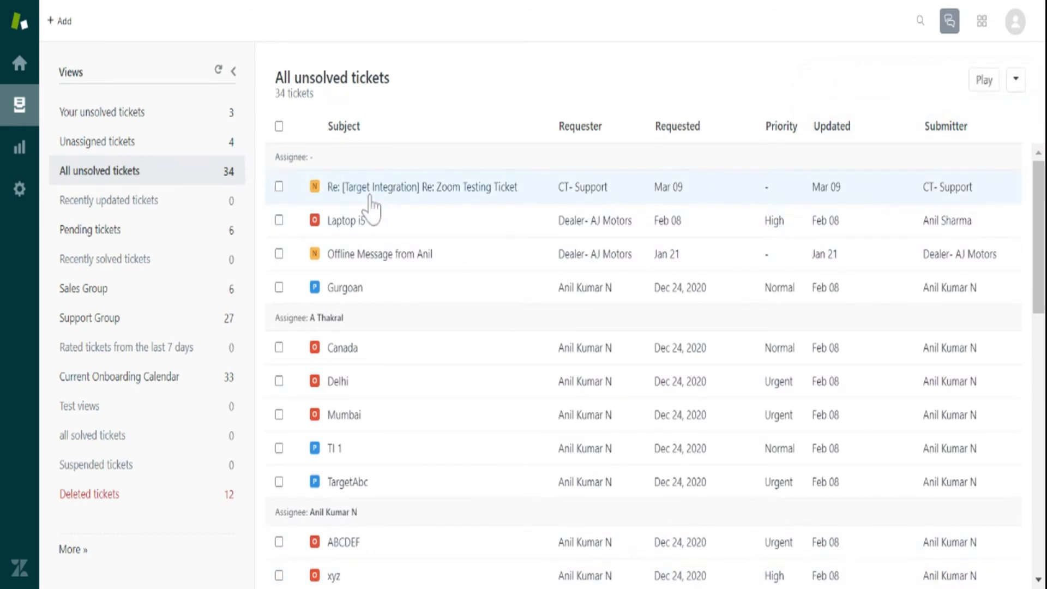
- Open the test ticket from your unsolved tickets and switch its reply to an internal note
left_click(104, 112)
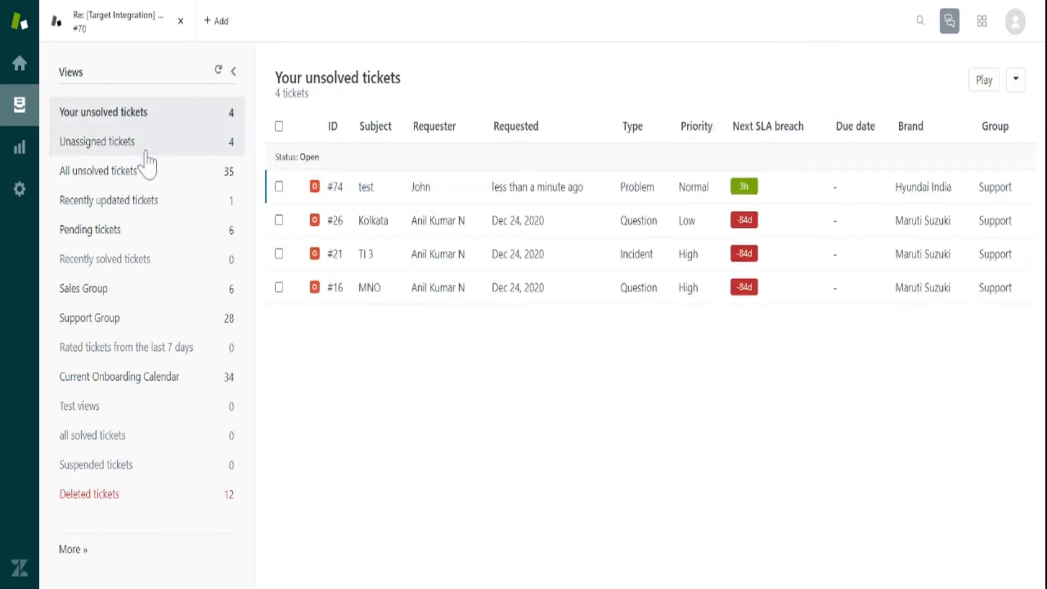
left_click(404, 191)
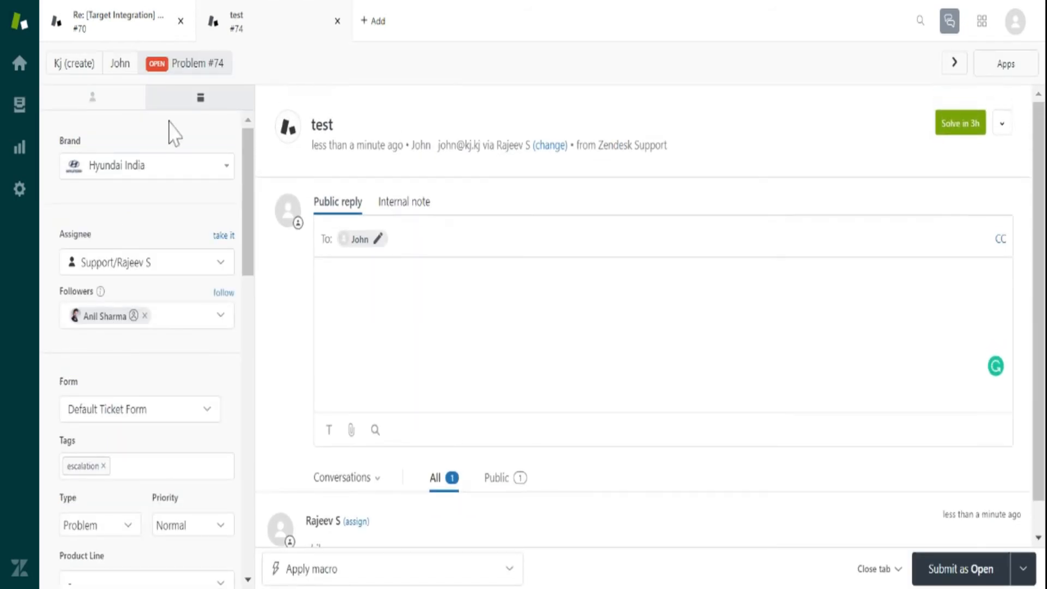
left_click(399, 210)
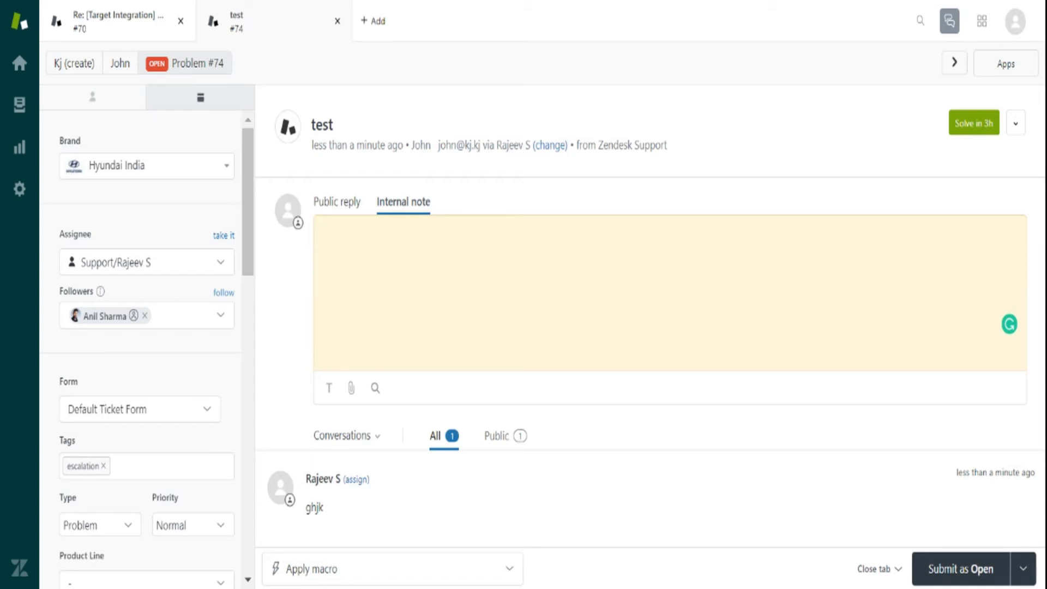
- Apply the Customer not responding macro to the internal note and delete the text it inserts
left_click(341, 571)
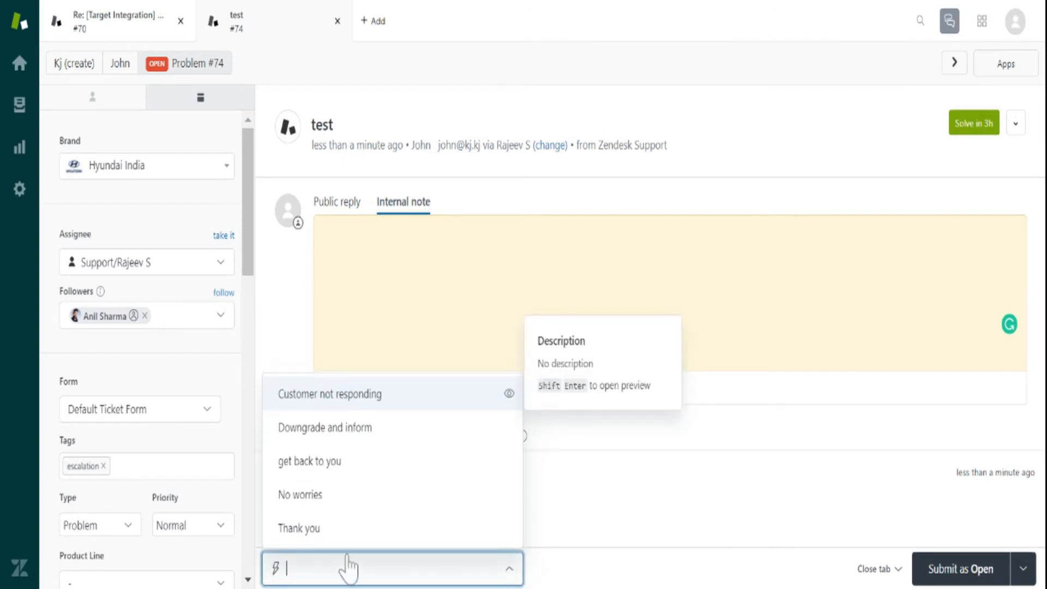
left_click(352, 395)
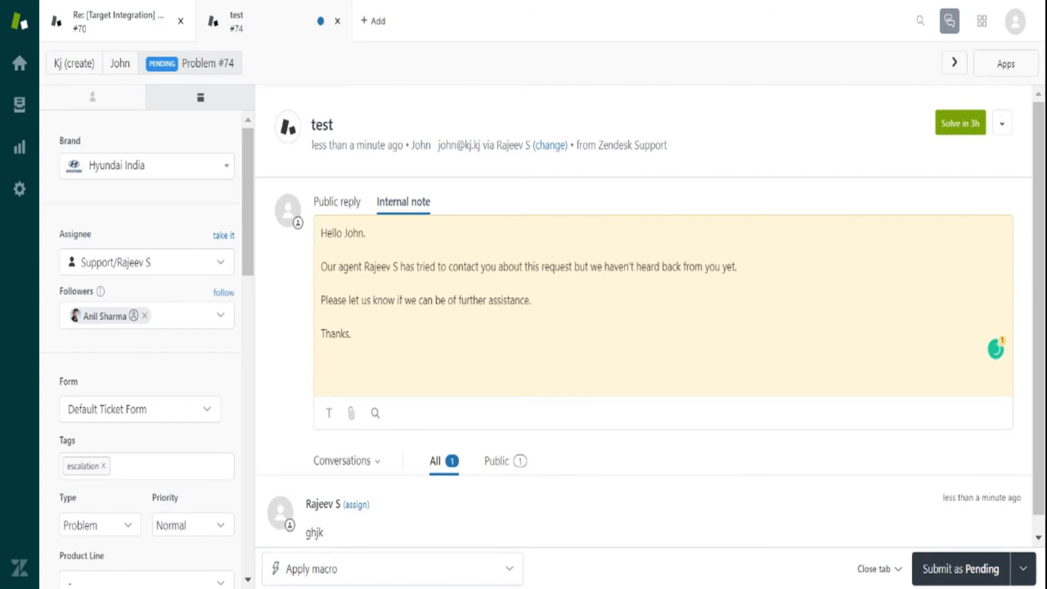
left_click_drag(351, 333, 311, 210)
left_click(339, 568)
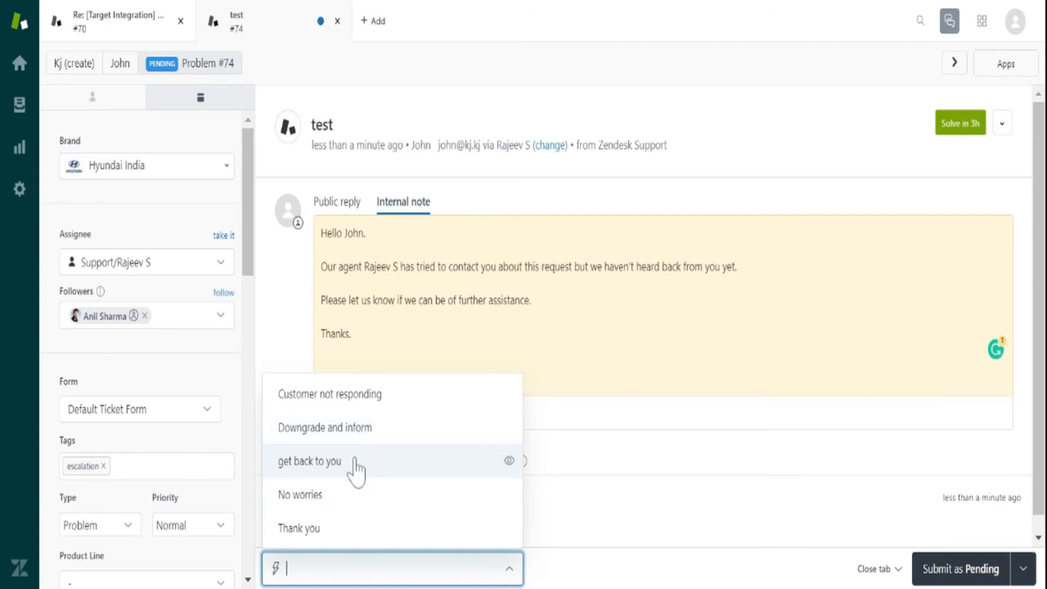
left_click(433, 391)
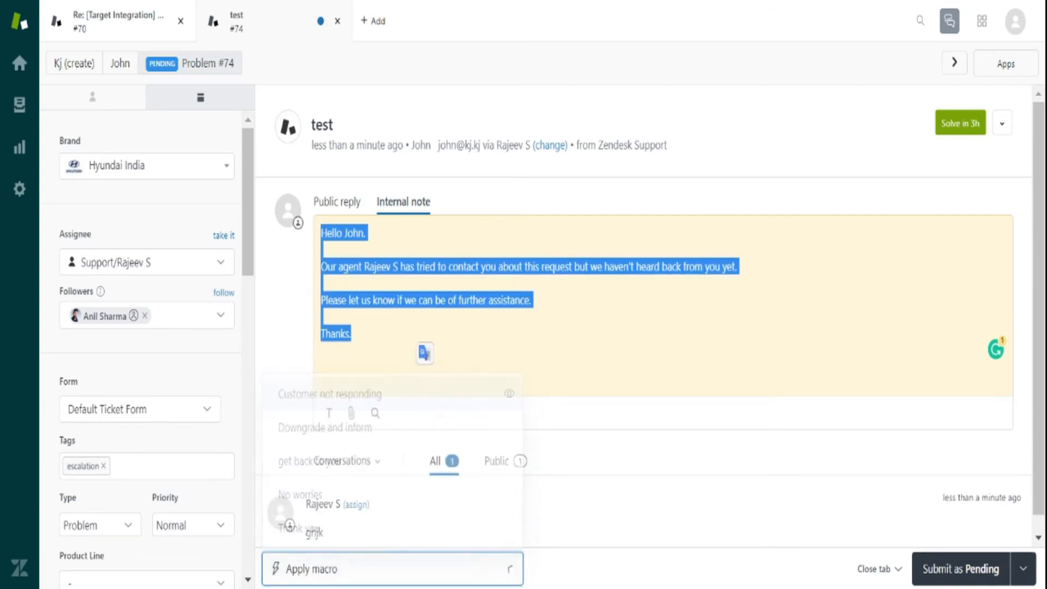
key("BackSpace")
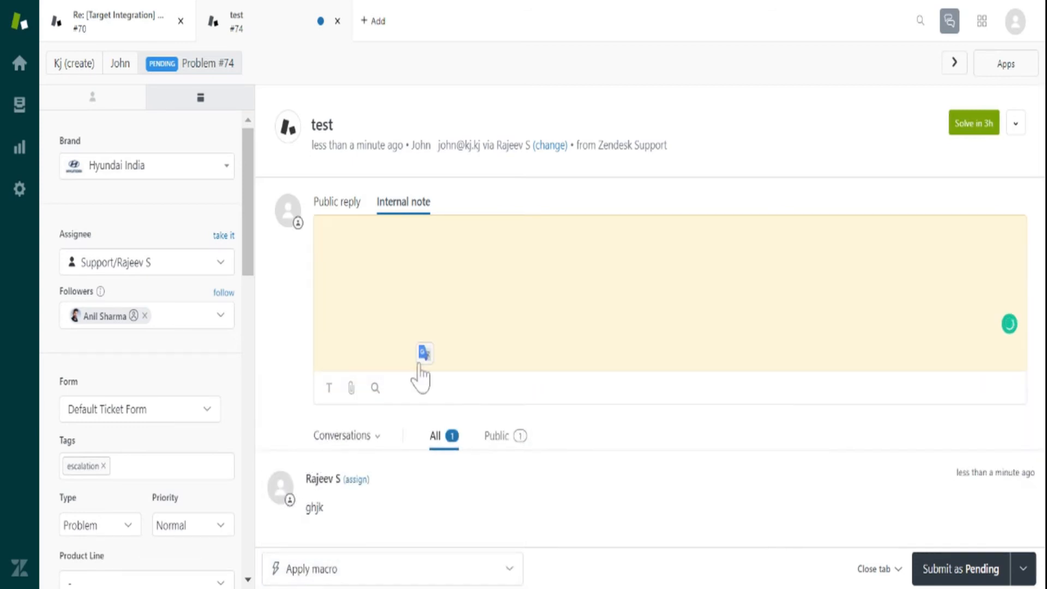
- Apply the Thank you macro to the ticket's internal note
left_click(345, 571)
left_click(299, 528)
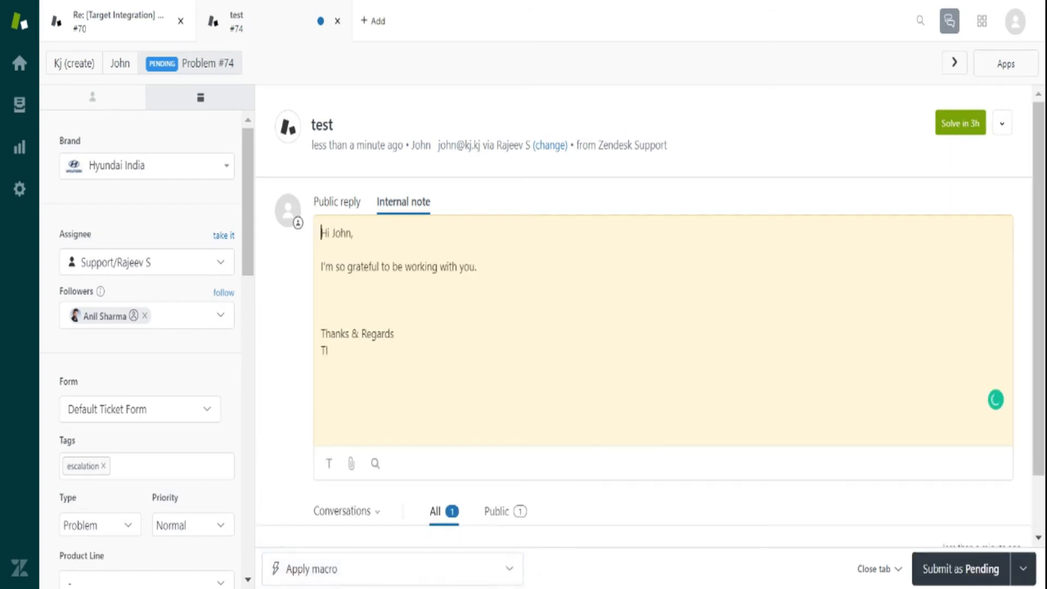
left_click_drag(325, 365, 313, 211)
left_click(382, 306)
scroll(650, 322, "down", 2)
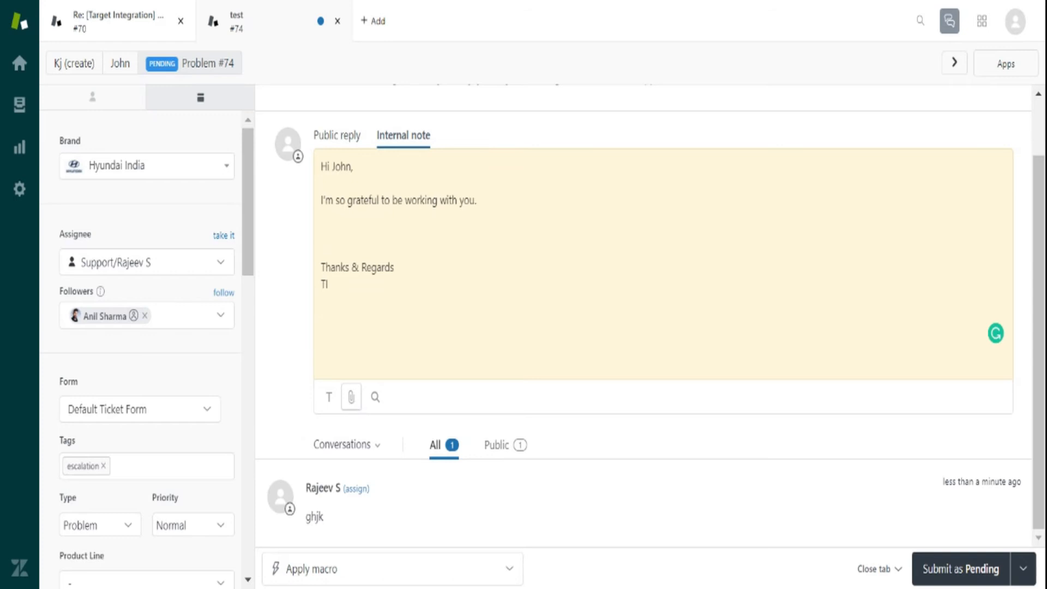
- Close both open tickets, discarding the unsaved changes to the test ticket
left_click(181, 20)
left_click(181, 20)
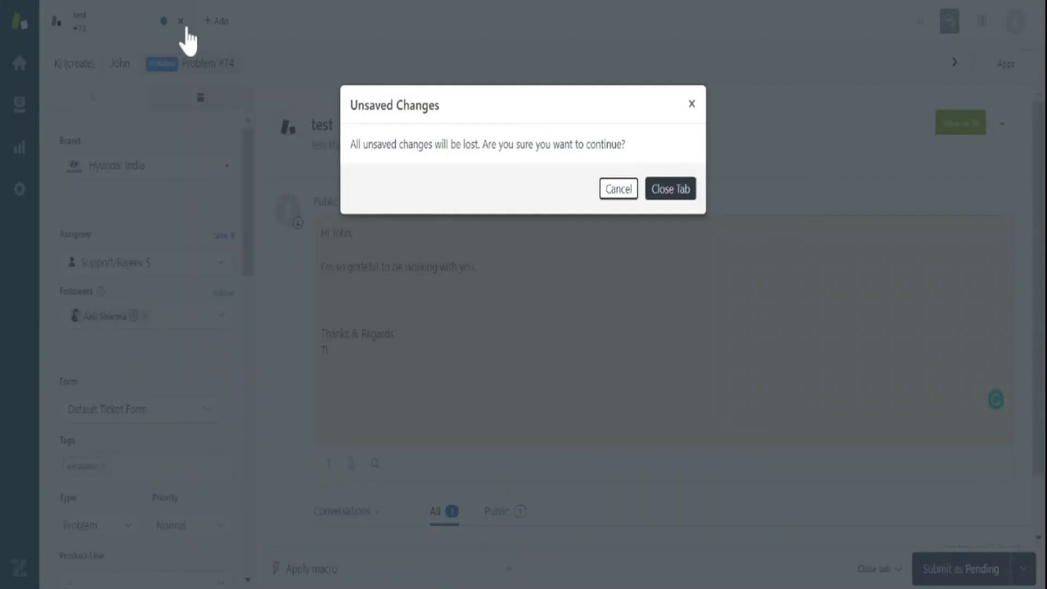
left_click(669, 201)
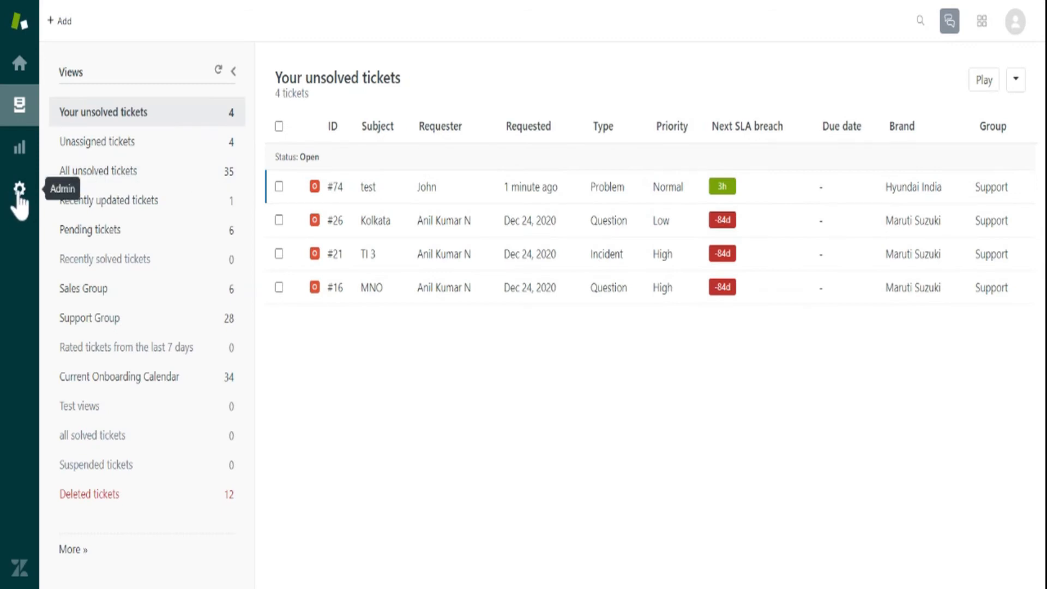
- Examine the feature usages in the admin overview and the user list on the People page
left_click(19, 194)
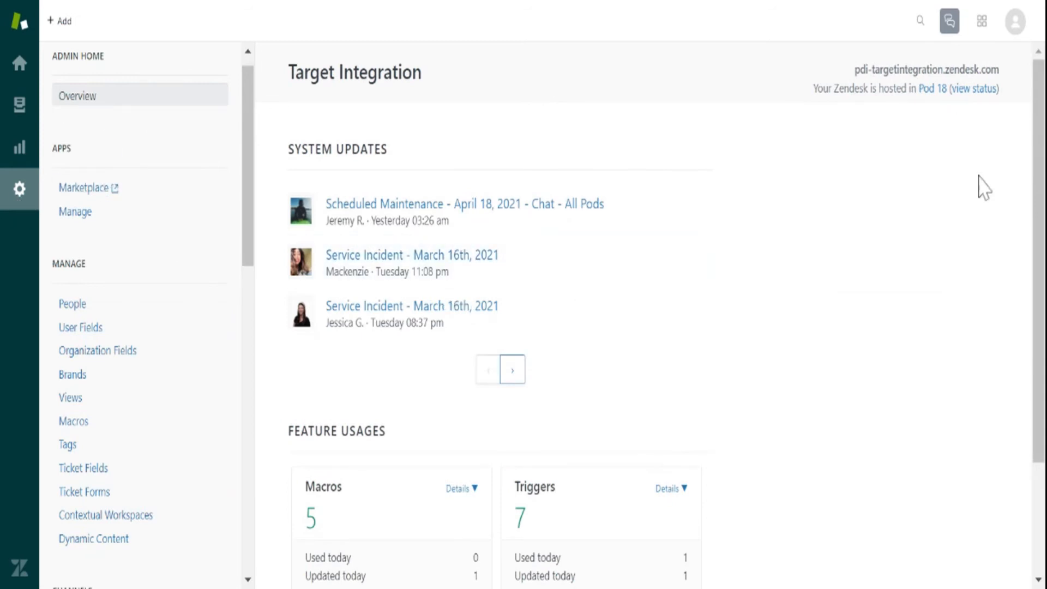
scroll(461, 333, "down", 3)
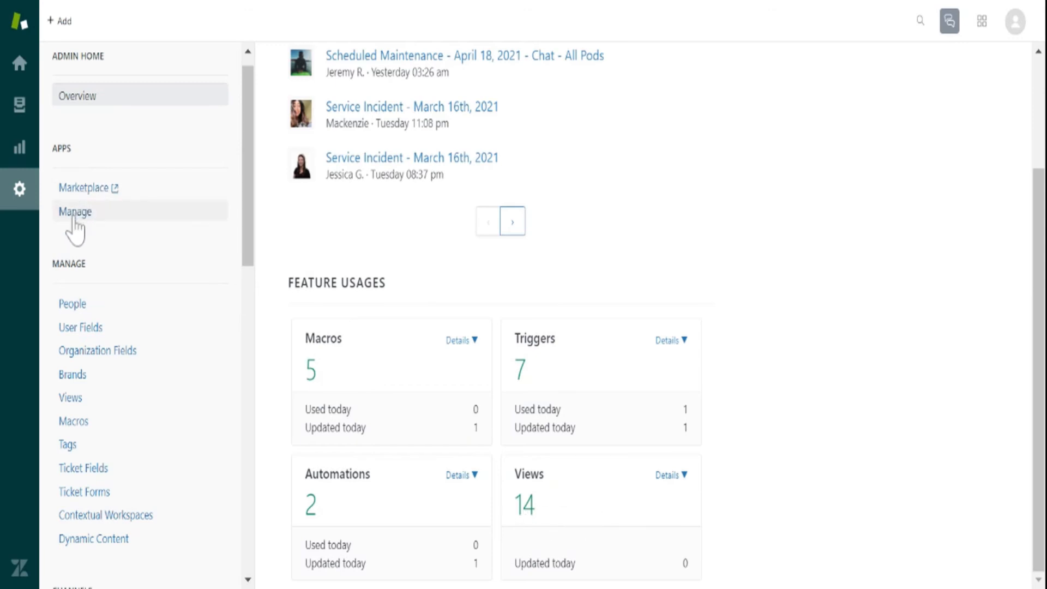
left_click(73, 307)
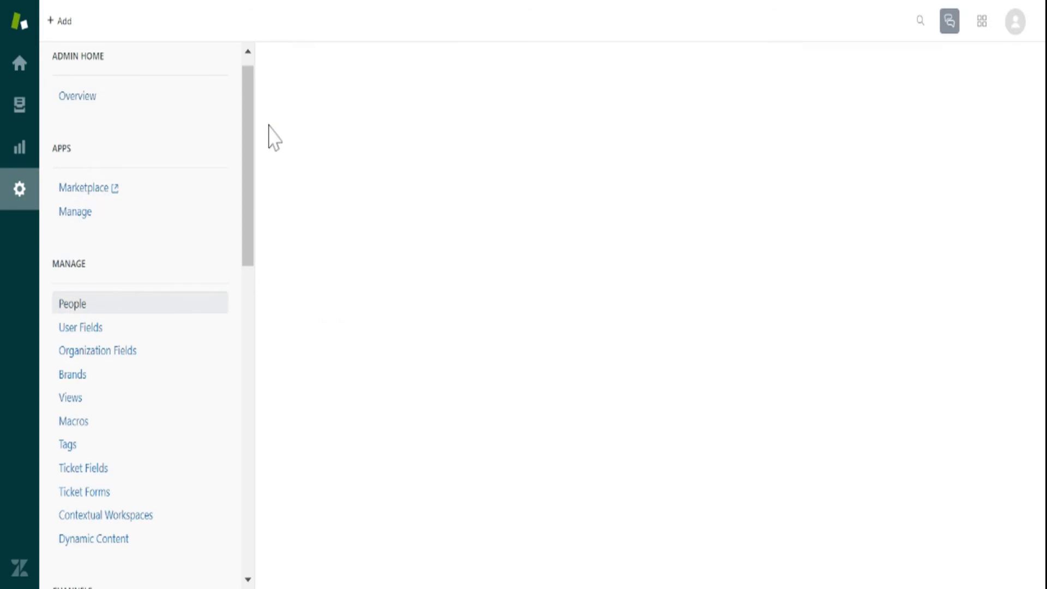
left_click_drag(251, 204, 248, 286)
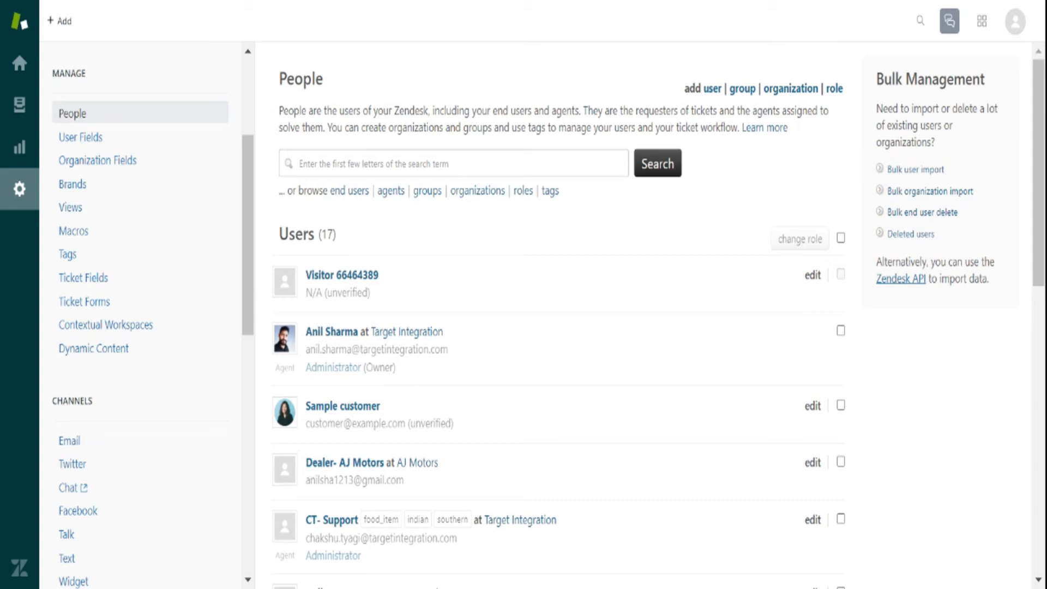
scroll(726, 217, "down", 2)
scroll(575, 303, "up", 2)
- View the form for adding a new user, close it without adding anyone, and open the User Fields settings
left_click(712, 89)
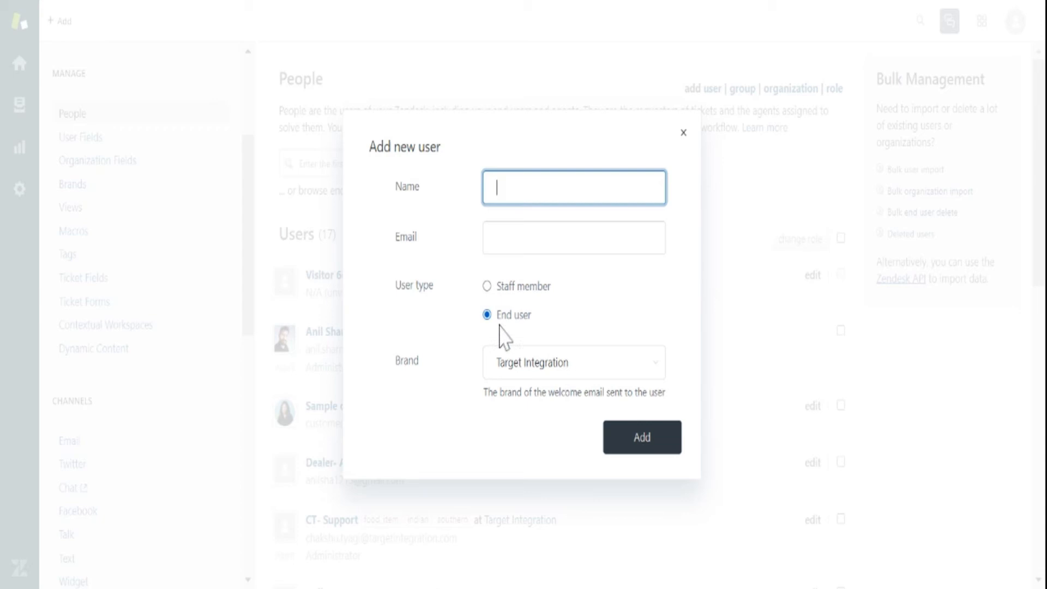
left_click(684, 139)
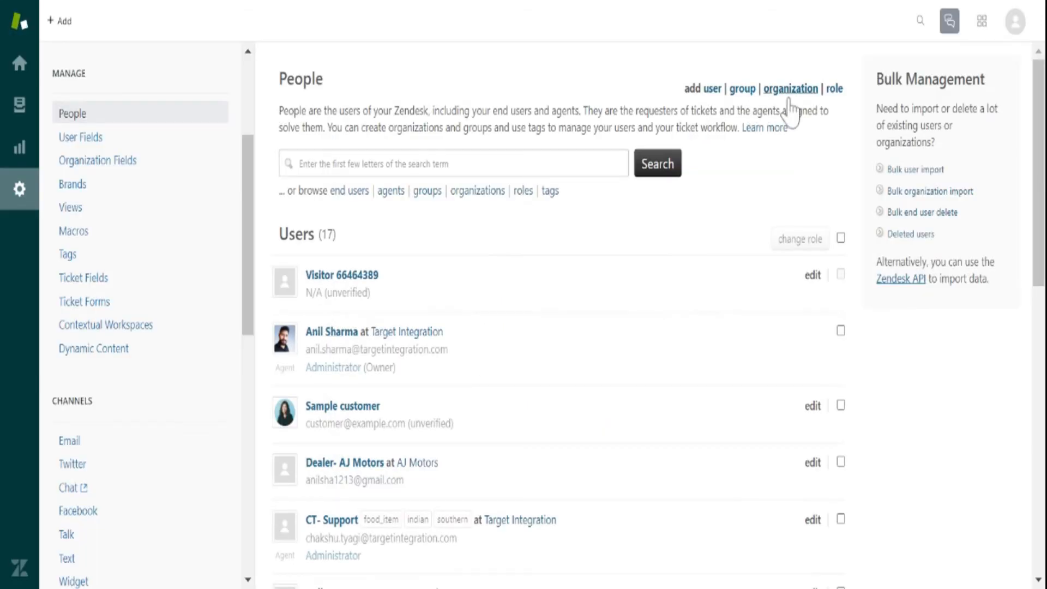
left_click(104, 141)
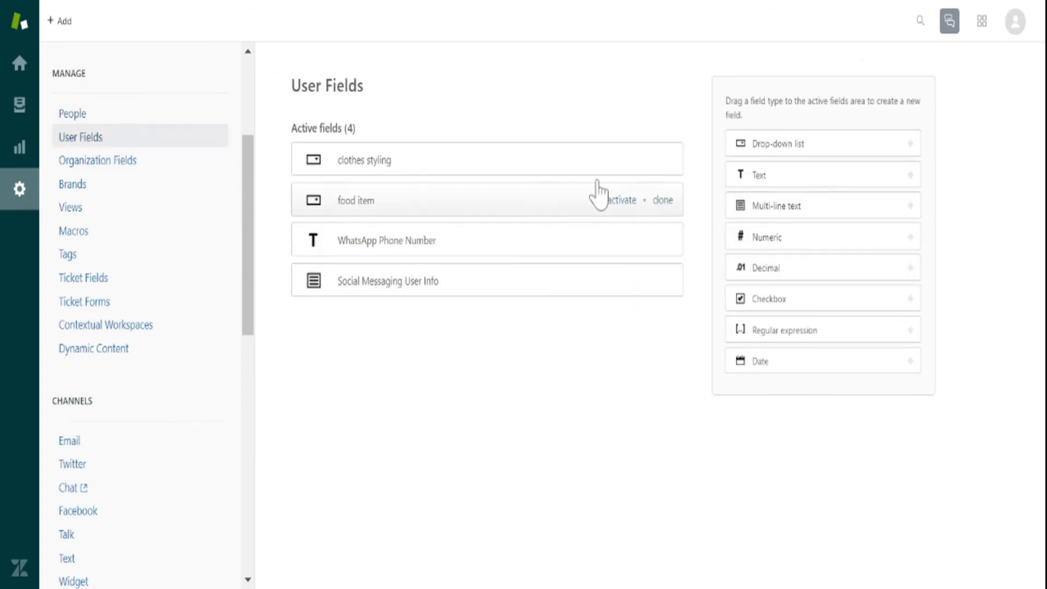
- Start a new Text user field without creating it, and view the Organization Fields and Brands settings
left_click(772, 177)
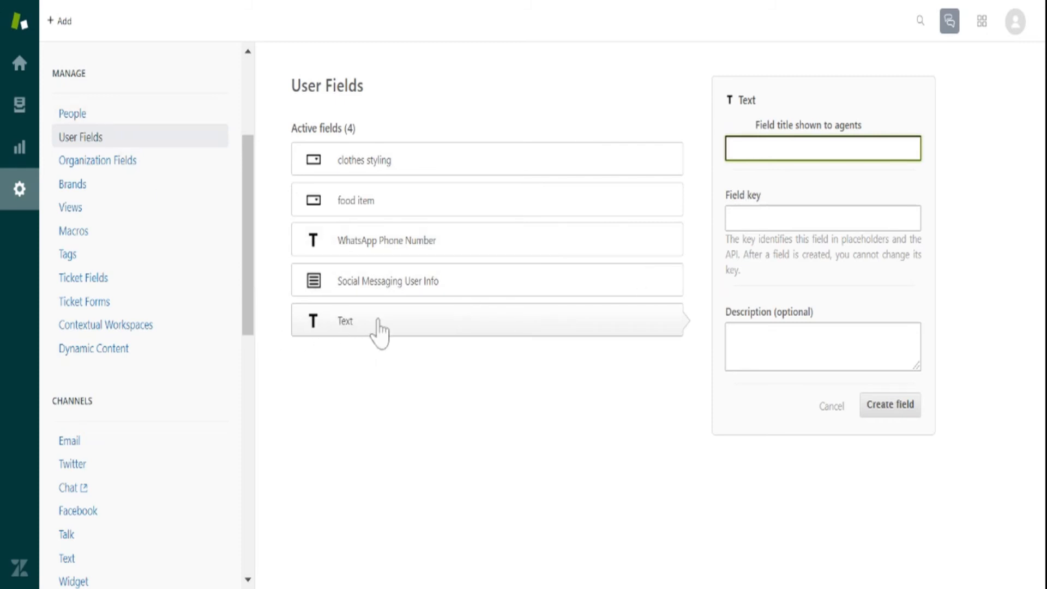
left_click(123, 158)
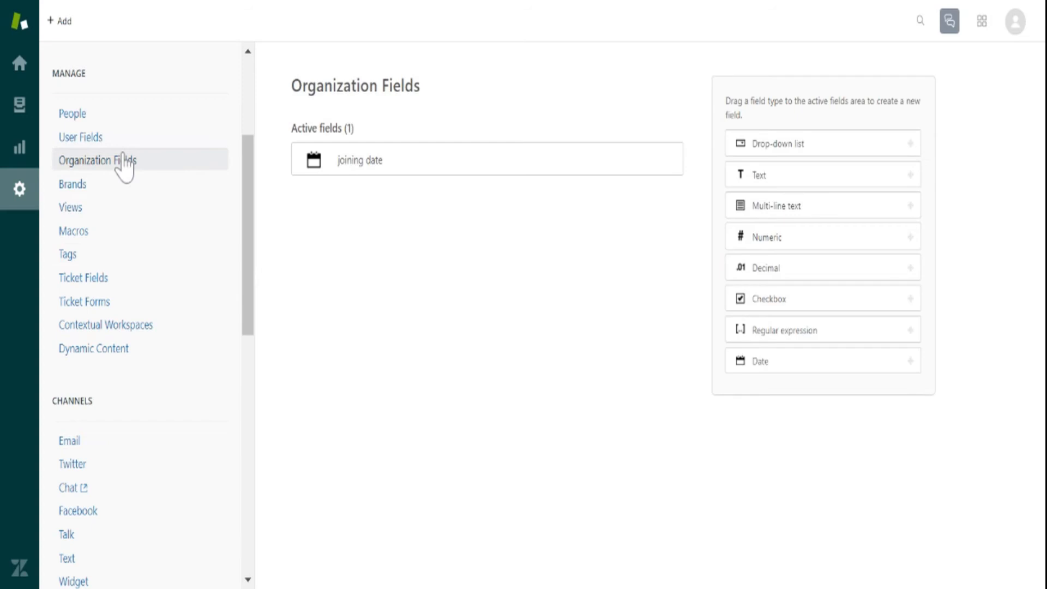
left_click(92, 191)
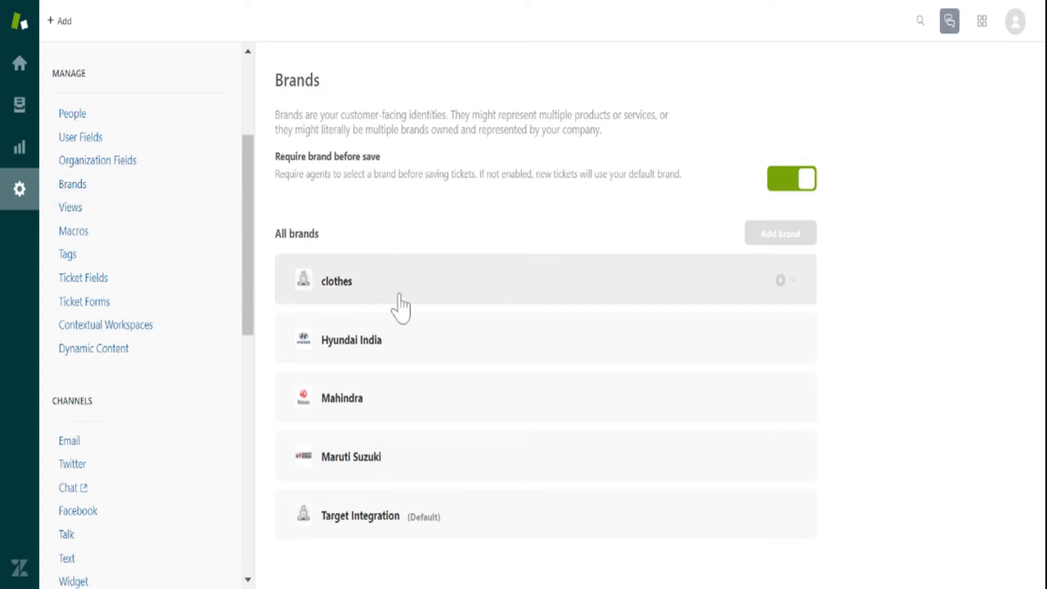
- Look through the active shared ticket views on the Views page, and open the Macros settings
left_click(77, 210)
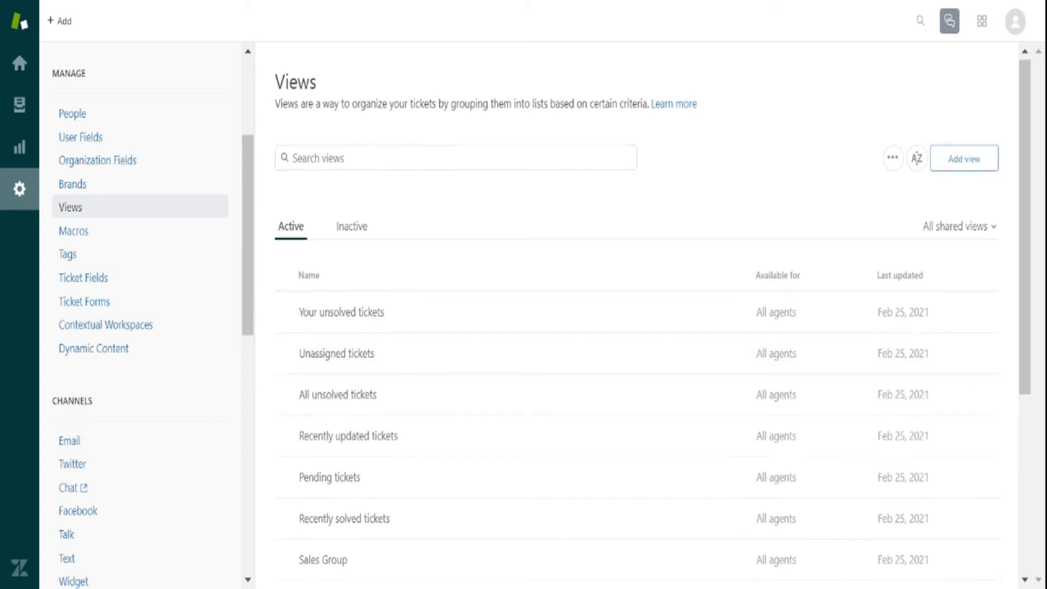
scroll(746, 297, "down", 4)
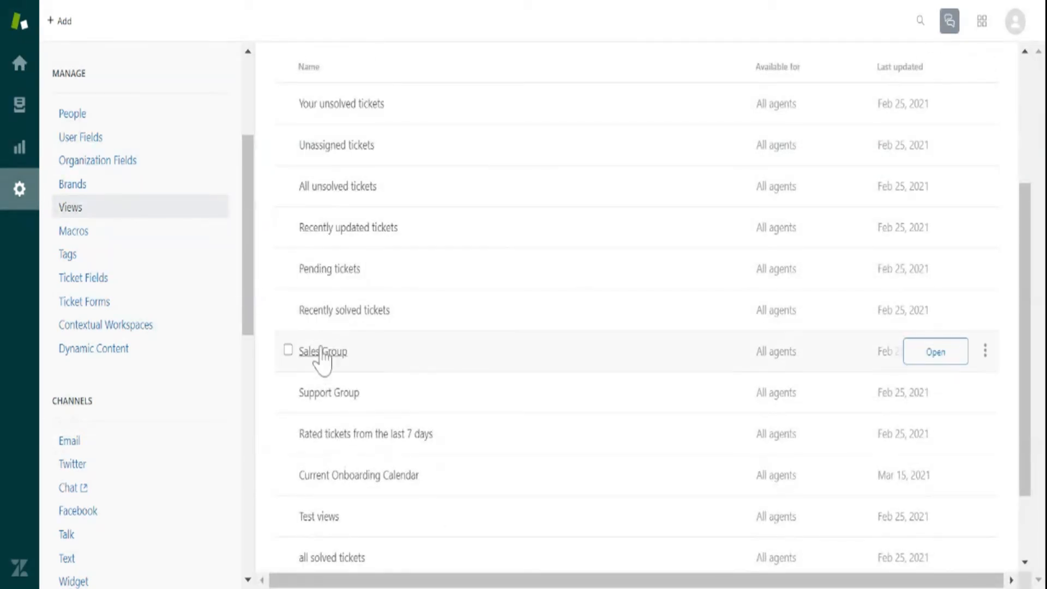
scroll(382, 248, "up", 4)
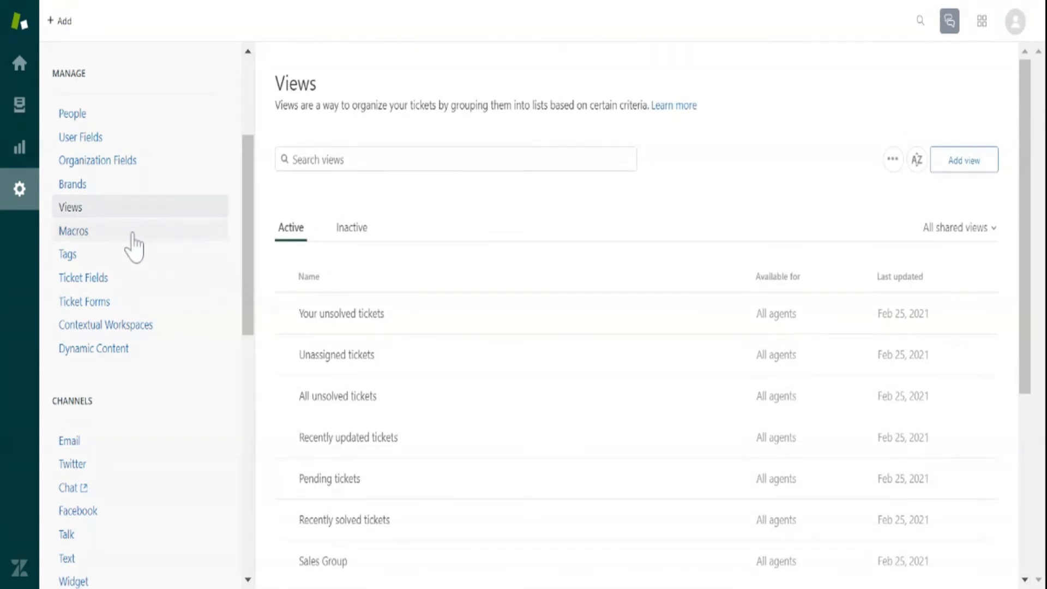
left_click(73, 231)
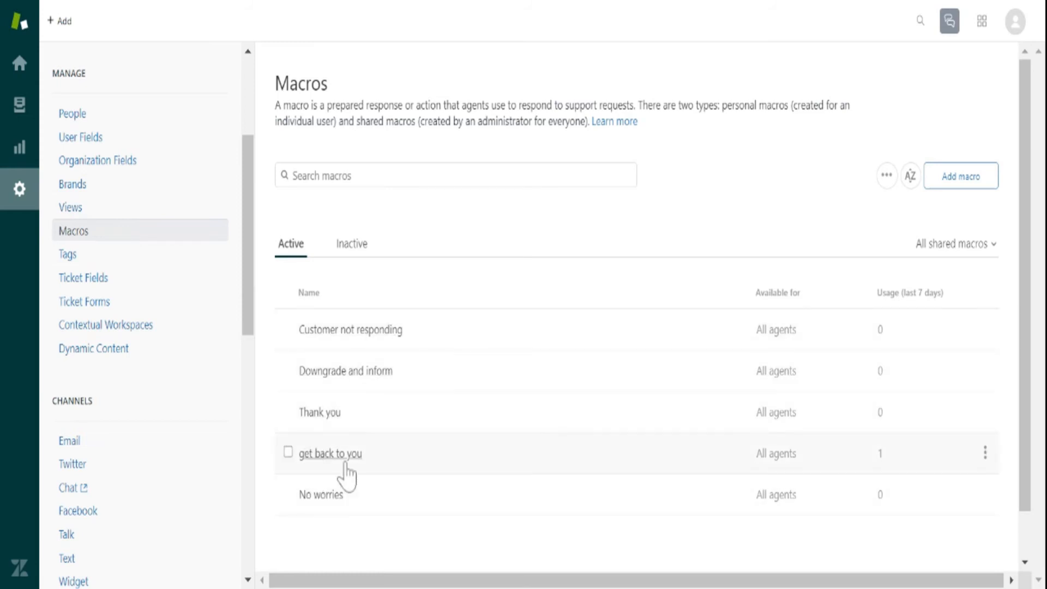
left_click(971, 183)
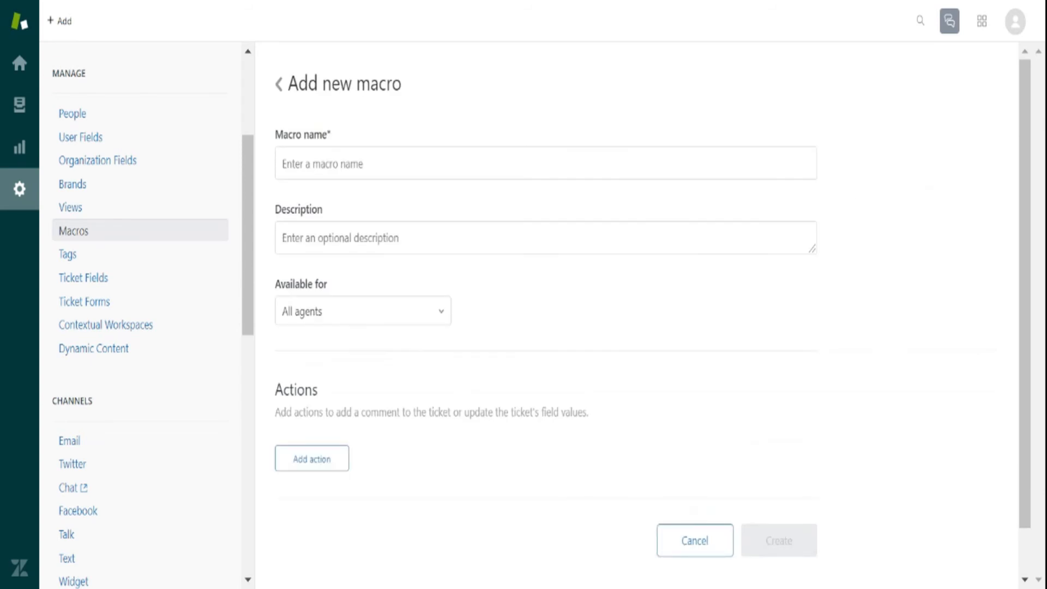
left_click(321, 164)
type("Ticket On Hold")
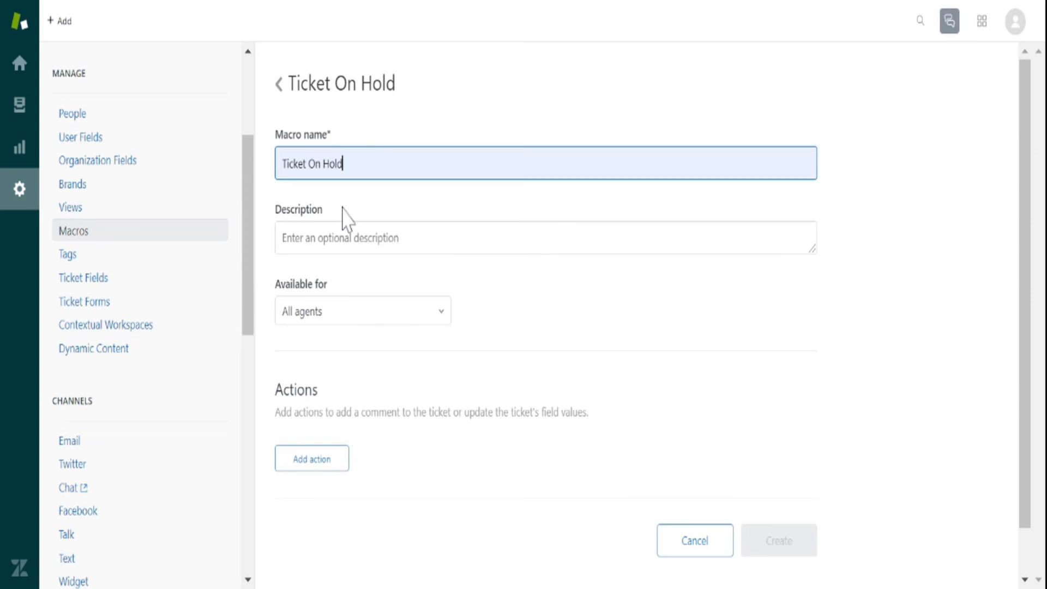
left_click(277, 84)
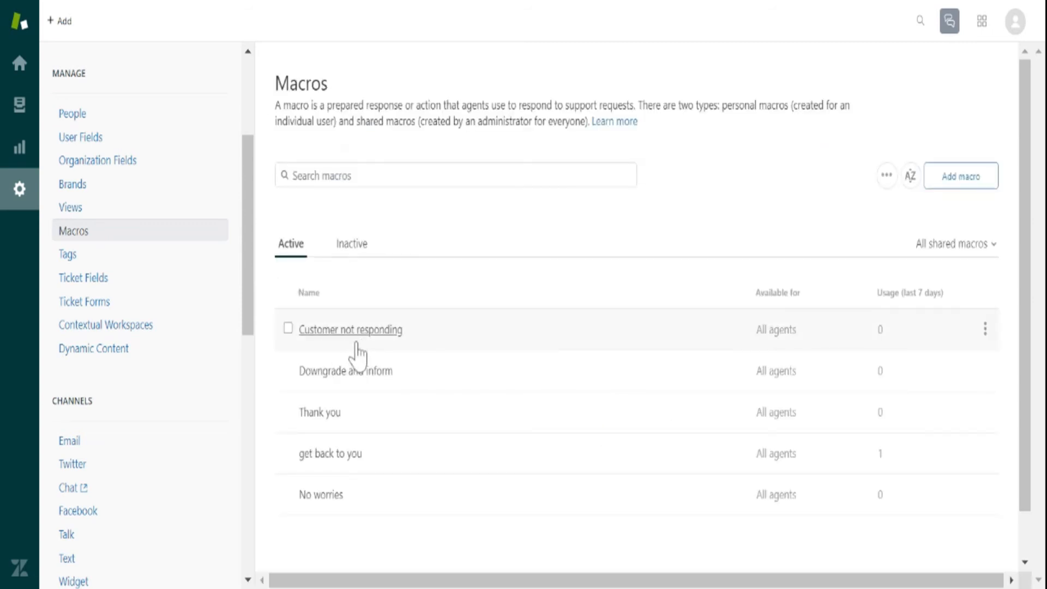
- Examine the Customer not responding macro, including its status action, comment text and the requester name placeholder
left_click(391, 330)
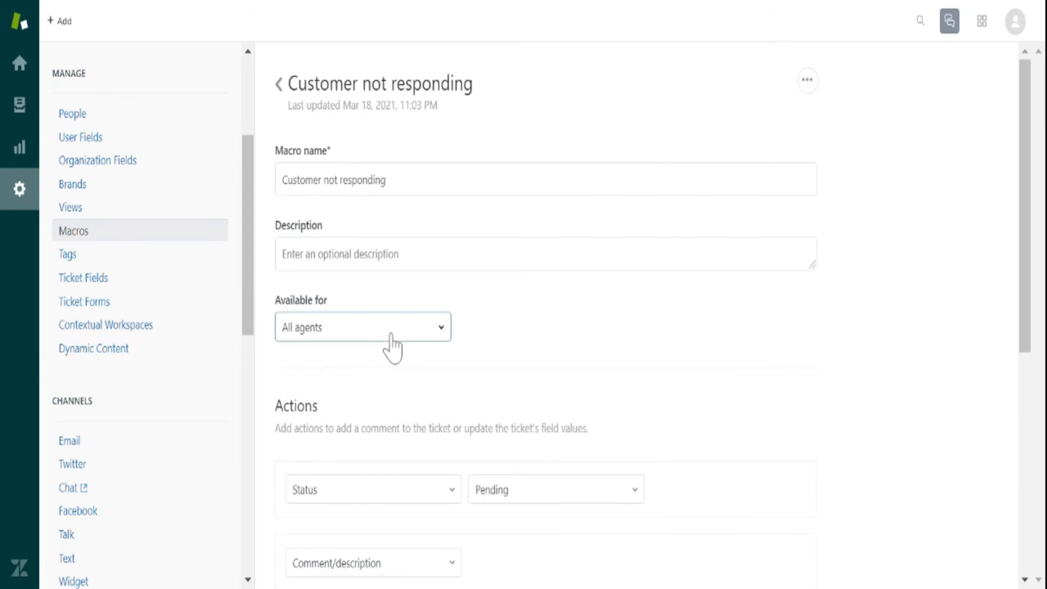
scroll(484, 234, "down", 2)
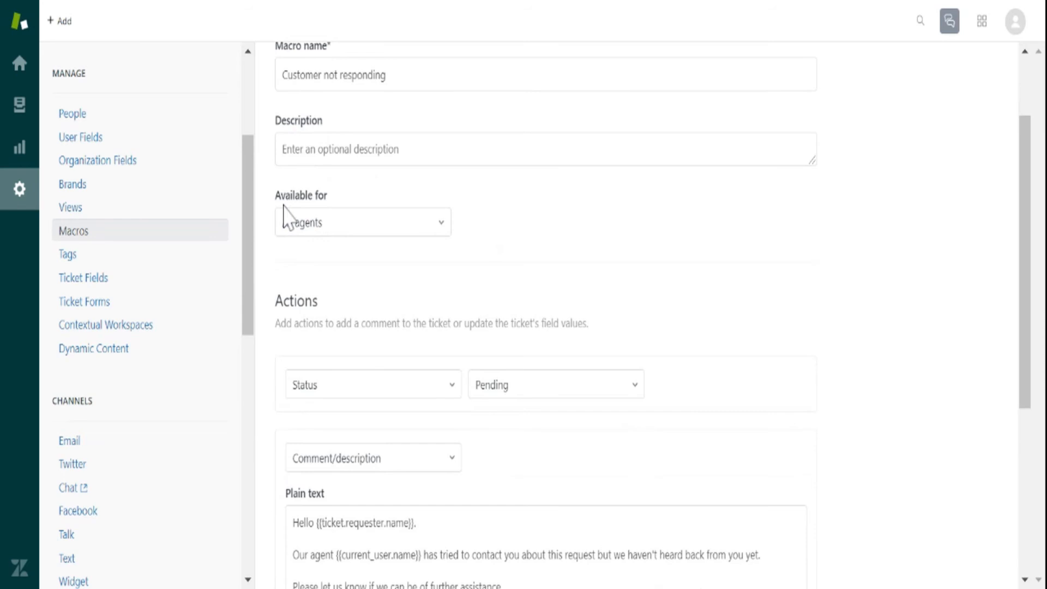
scroll(349, 213, "down", 4)
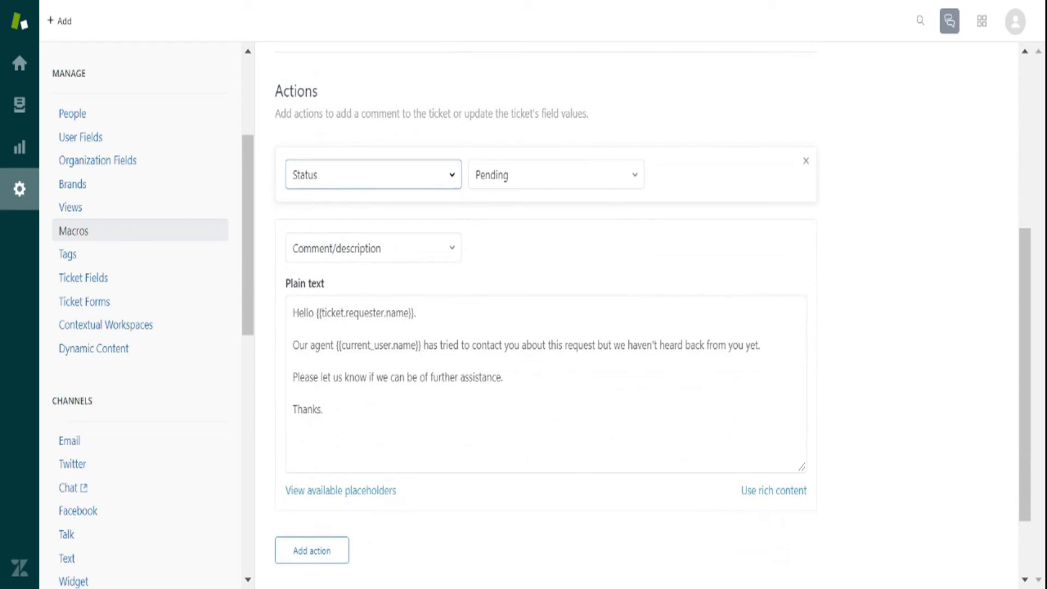
scroll(518, 217, "down", 2)
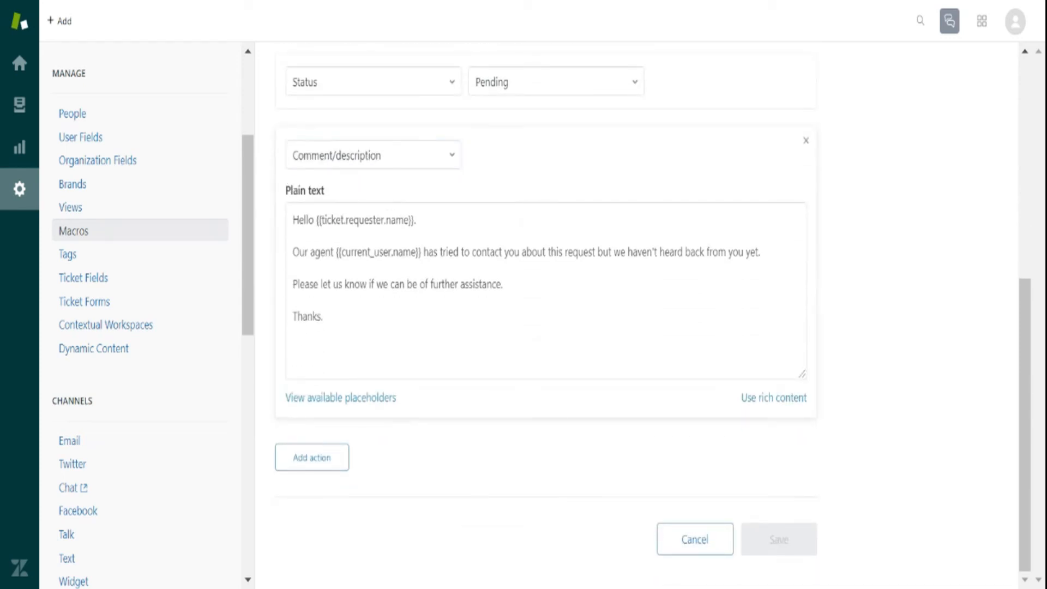
left_click_drag(293, 220, 326, 317)
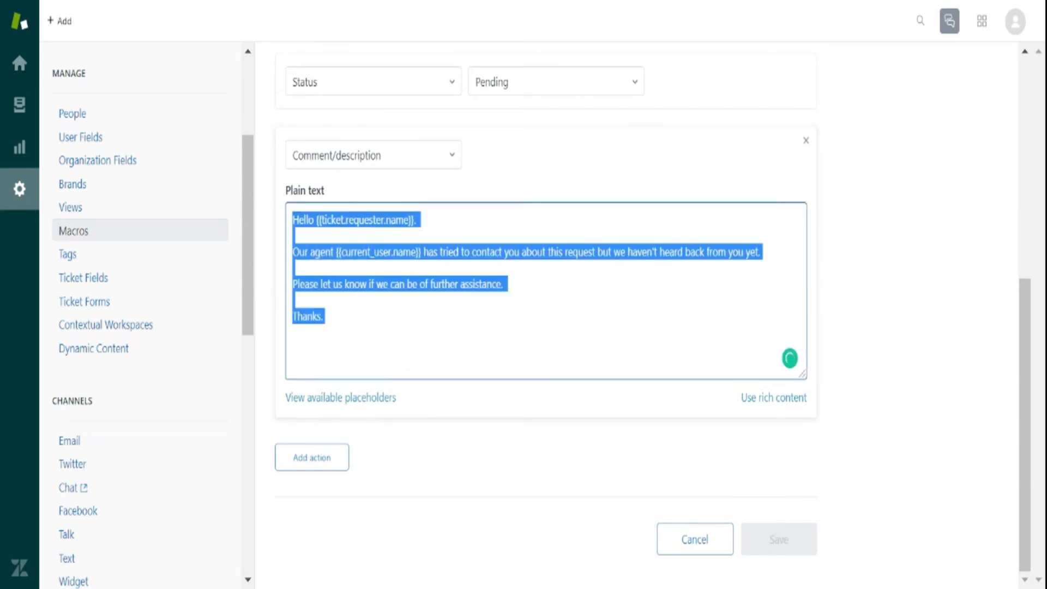
left_click(327, 317)
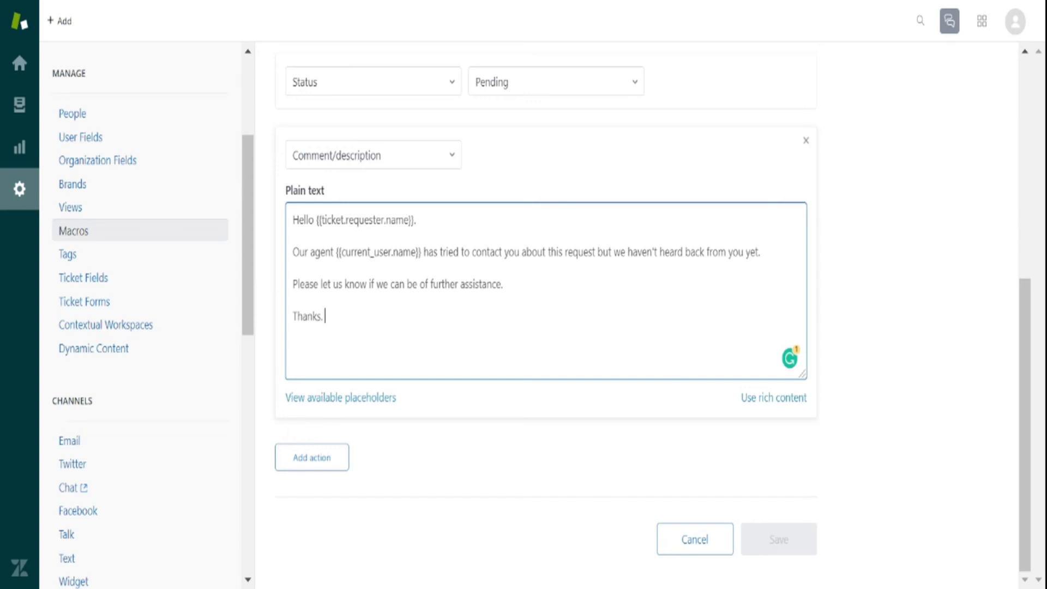
left_click_drag(340, 220, 414, 220)
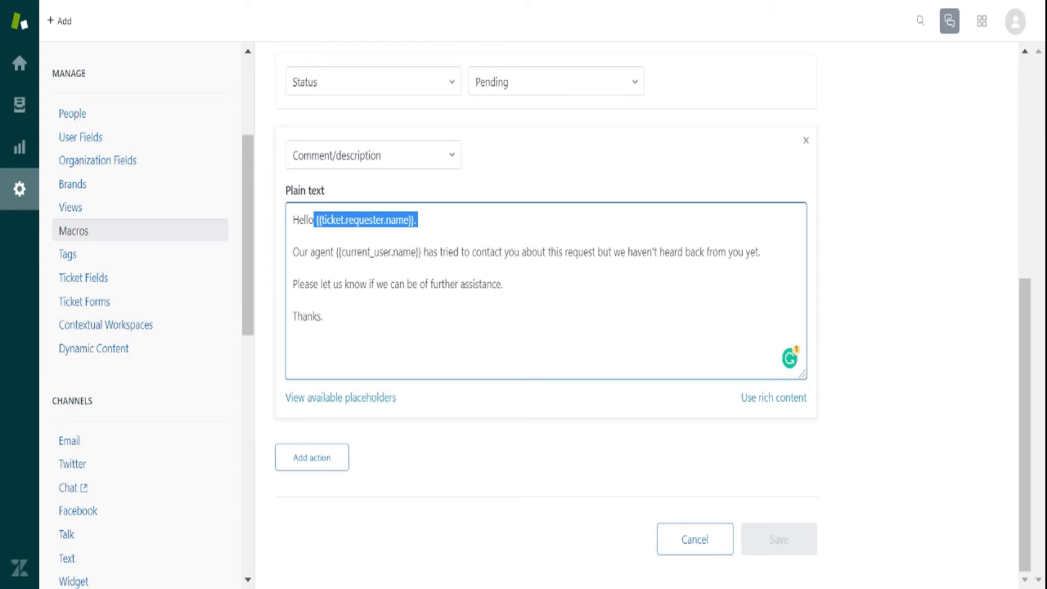
left_click(293, 300)
left_click_drag(347, 220, 409, 220)
left_click_drag(438, 252, 433, 252)
- View the tickets carrying the popular tag southern, and the field types offered for a new ticket field
left_click(79, 255)
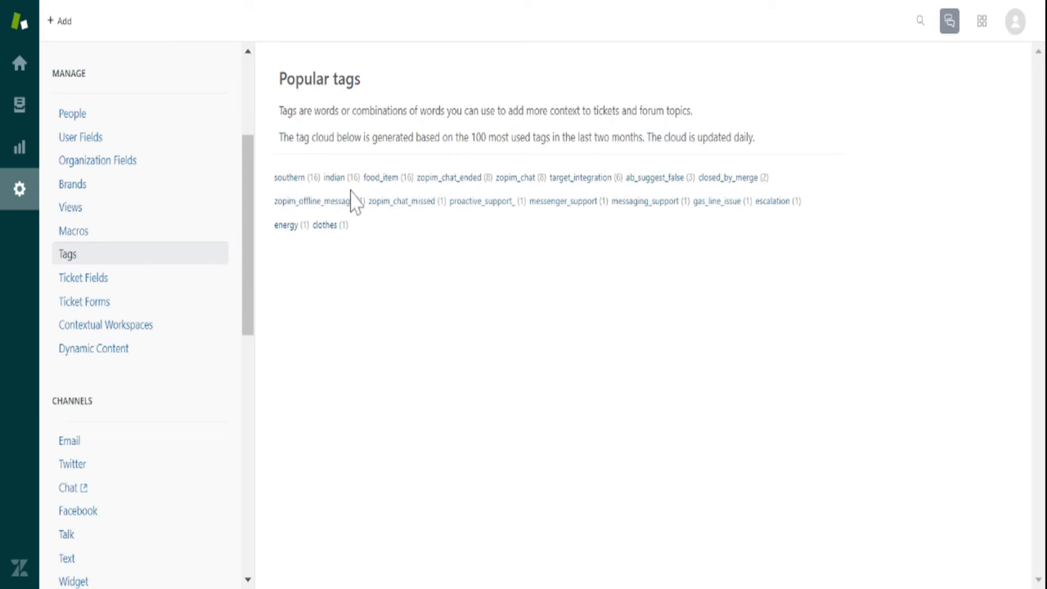
left_click(290, 178)
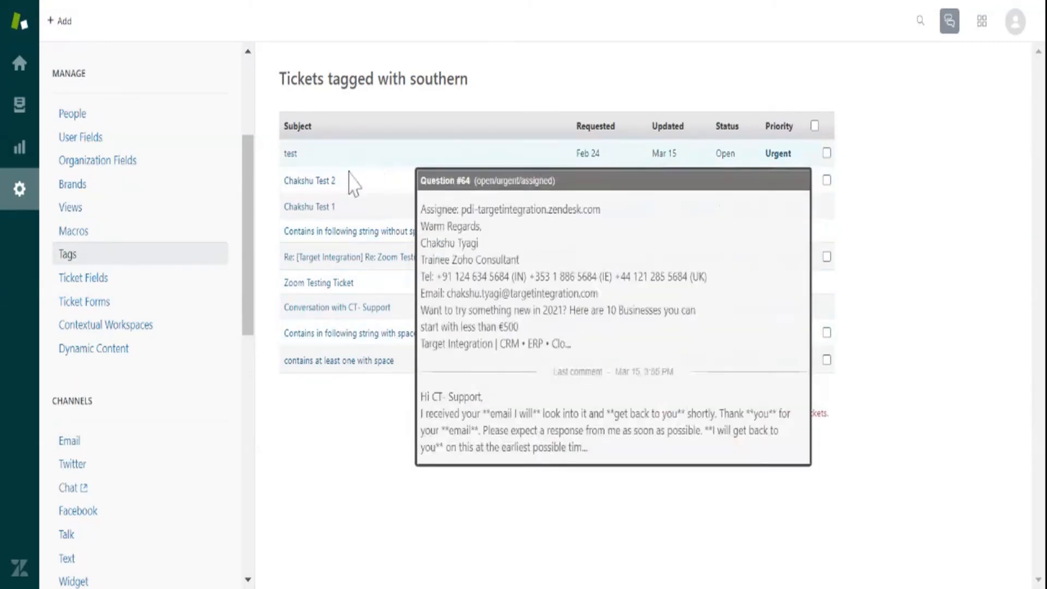
left_click(85, 278)
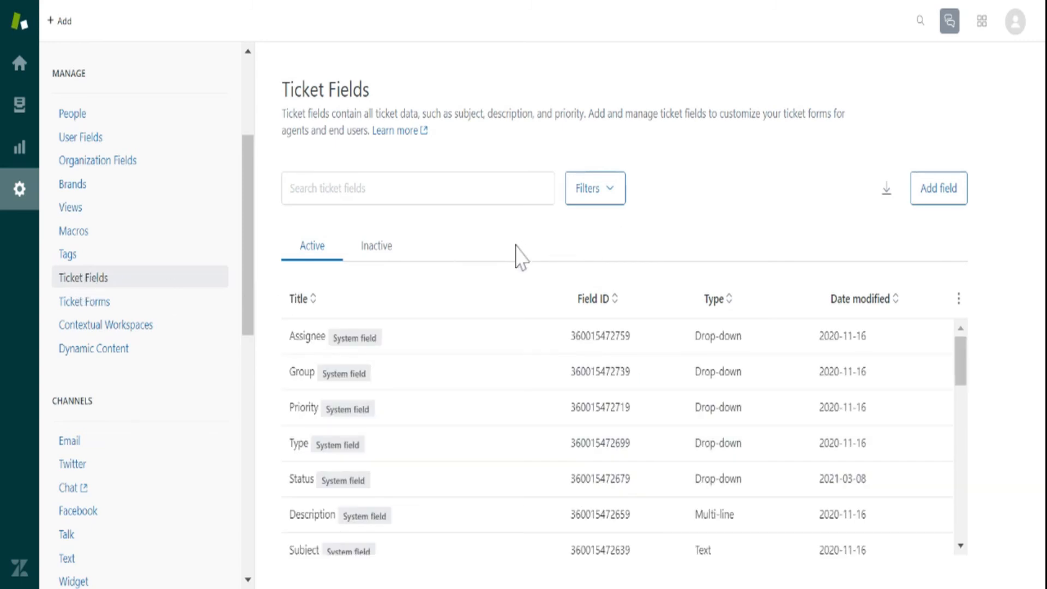
left_click(933, 198)
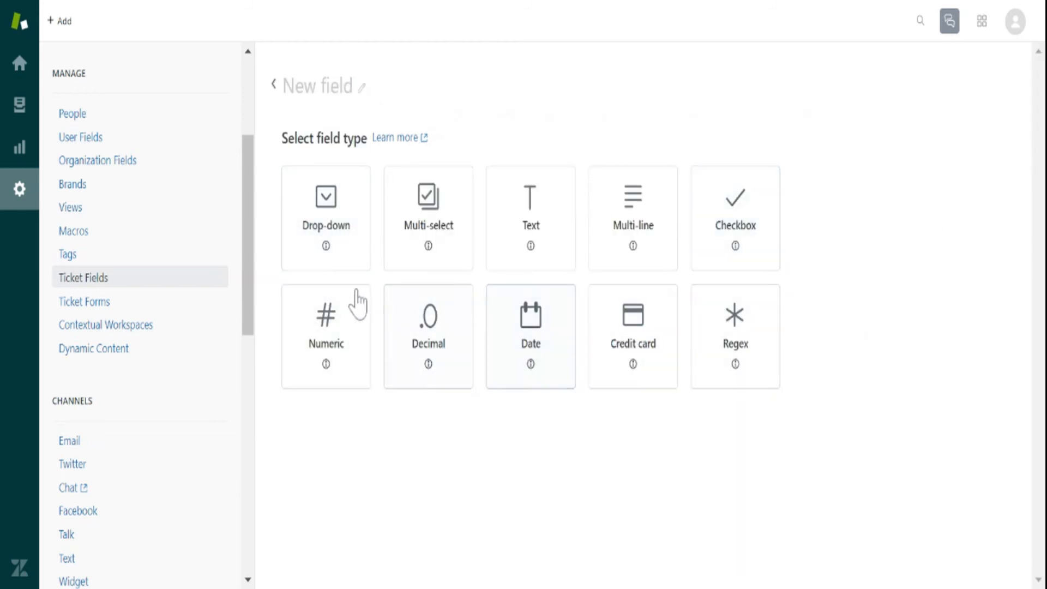
- View the Ticket Forms settings and the Contextual Workspaces page
left_click(96, 306)
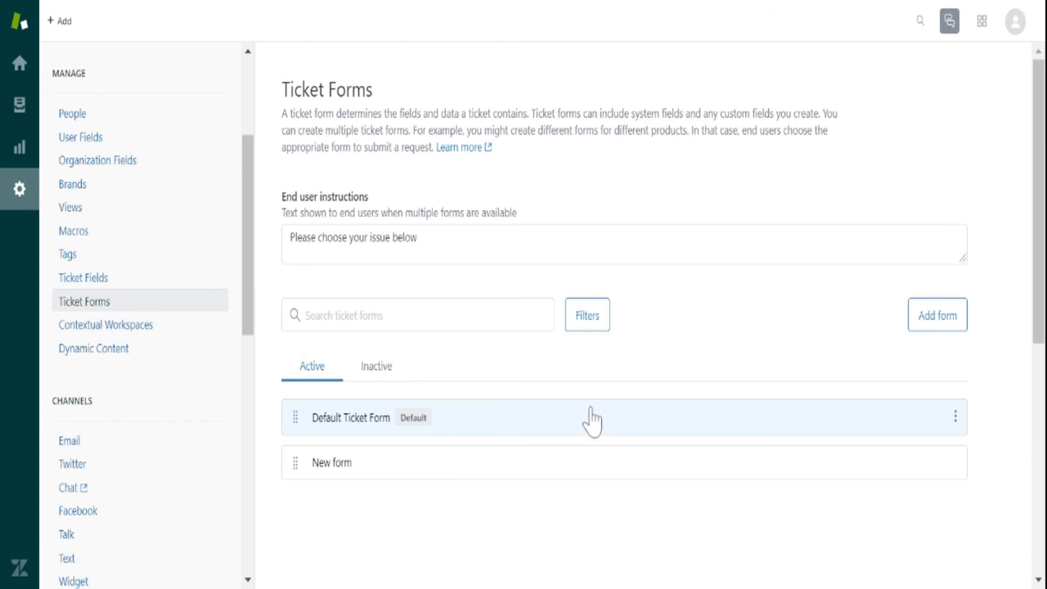
left_click(112, 330)
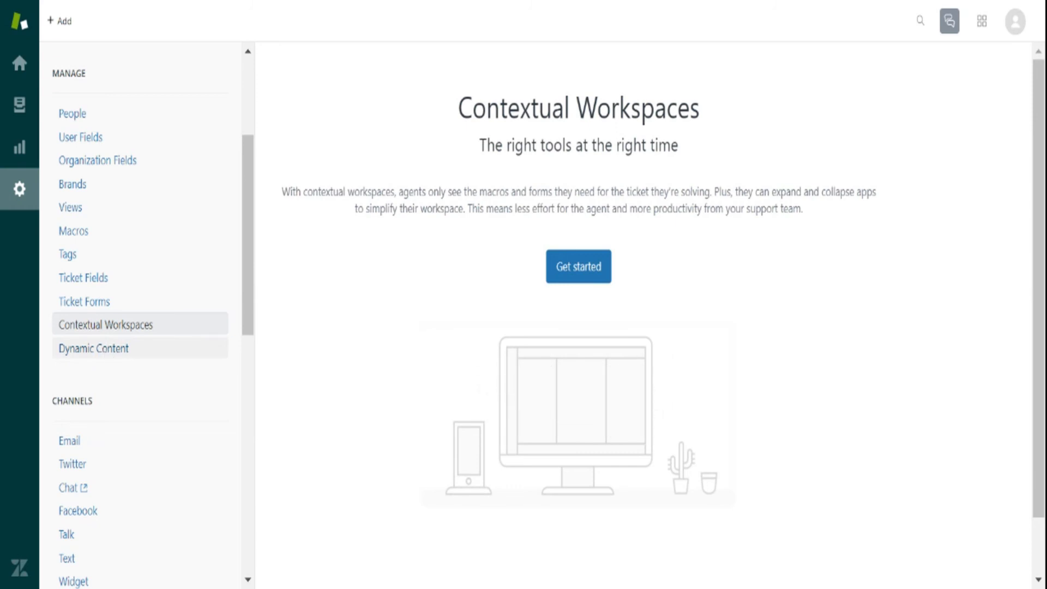
- View the Email channel's support addresses, and look through the remaining Channels, Business Rules and Settings entries
scroll(115, 322, "down", 2)
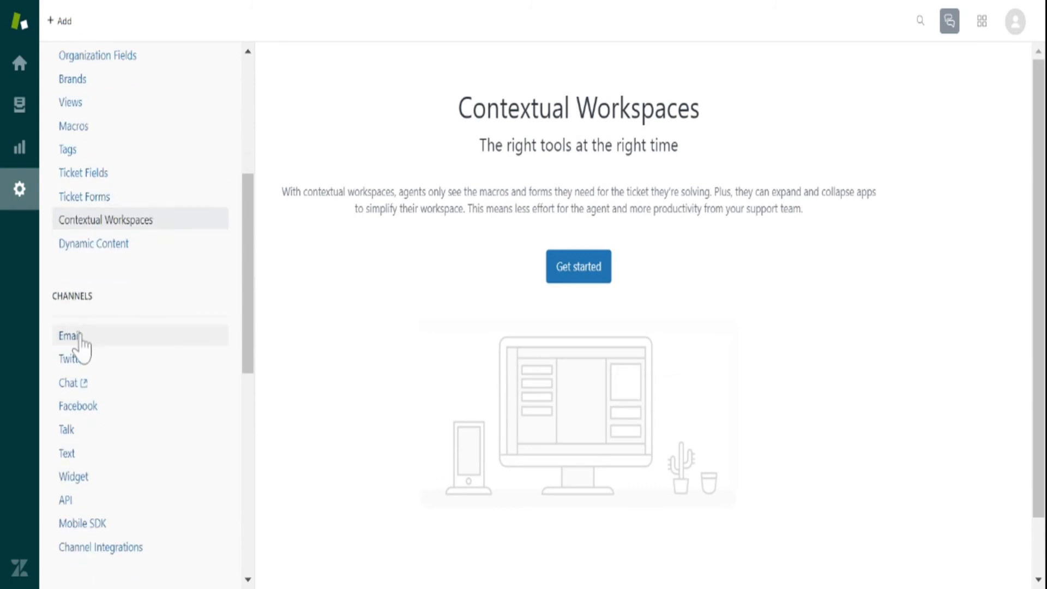
scroll(117, 297, "down", 2)
left_click(70, 231)
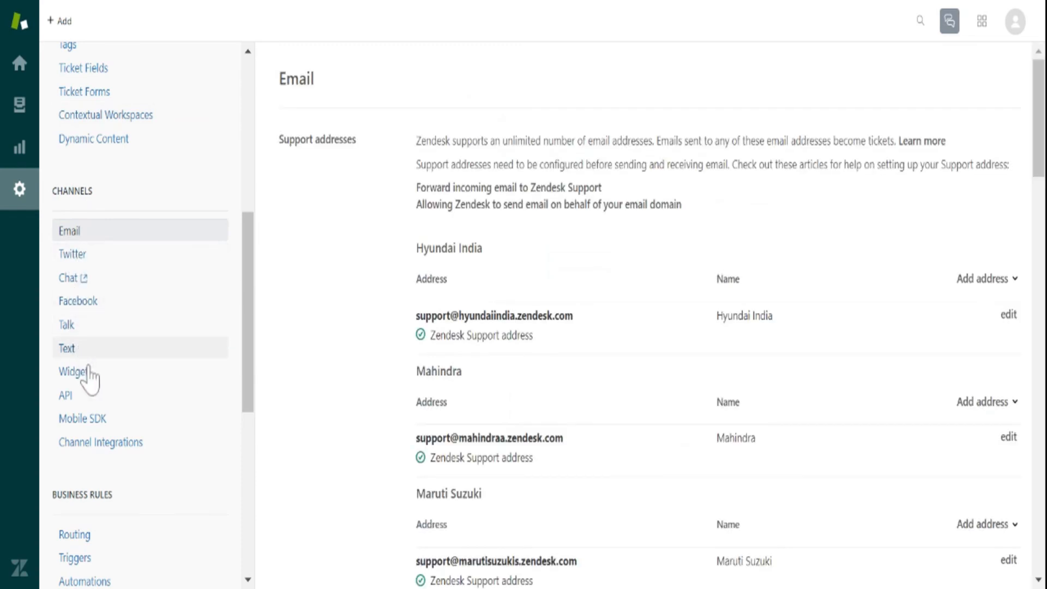
scroll(198, 299, "down", 2)
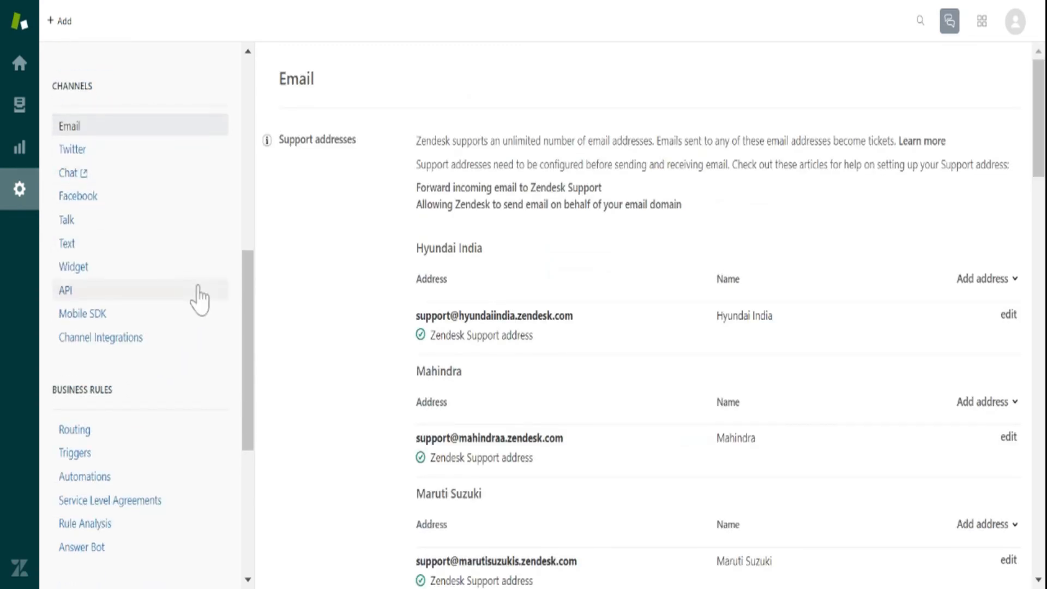
left_click_drag(249, 333, 253, 362)
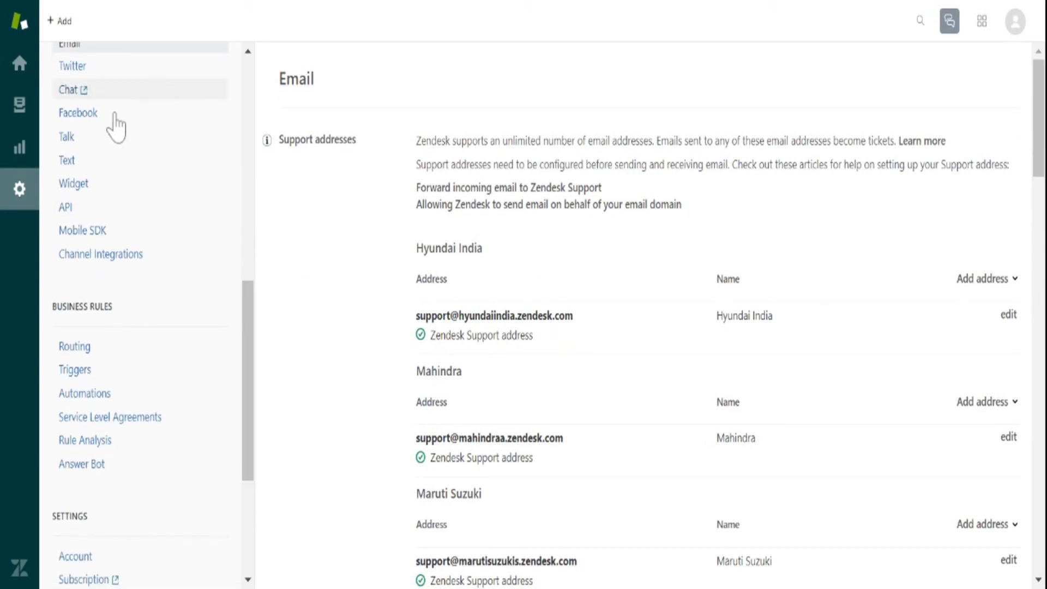
left_click_drag(250, 324, 266, 262)
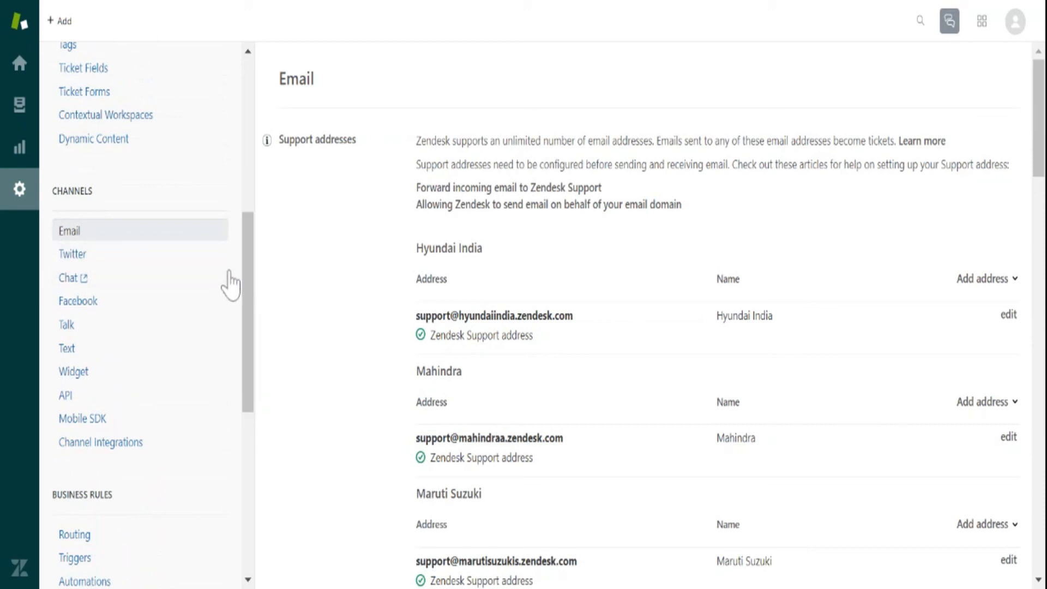
left_click_drag(251, 283, 243, 390)
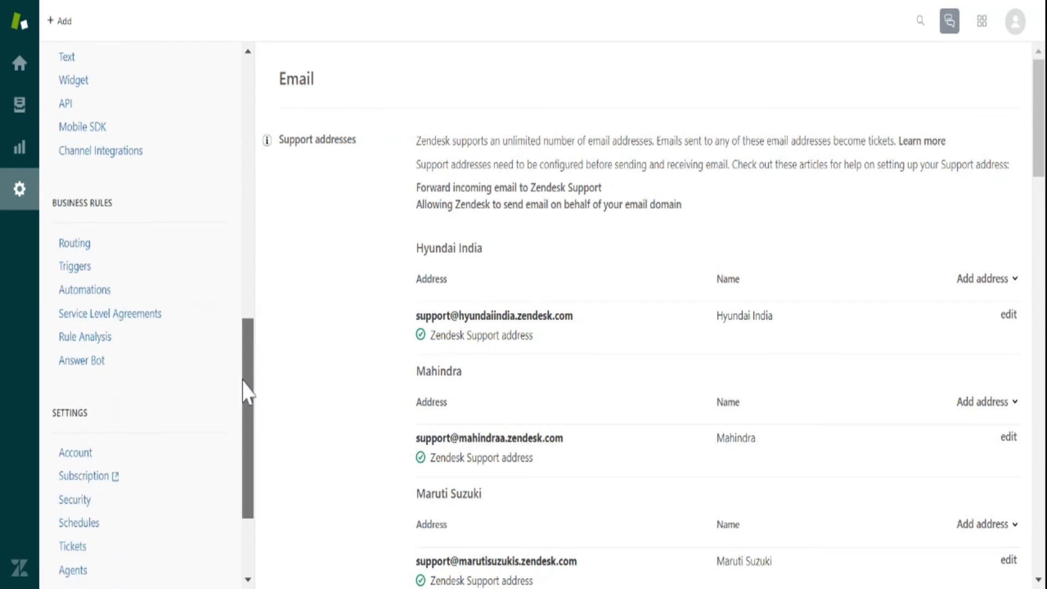
scroll(163, 272, "down", 2)
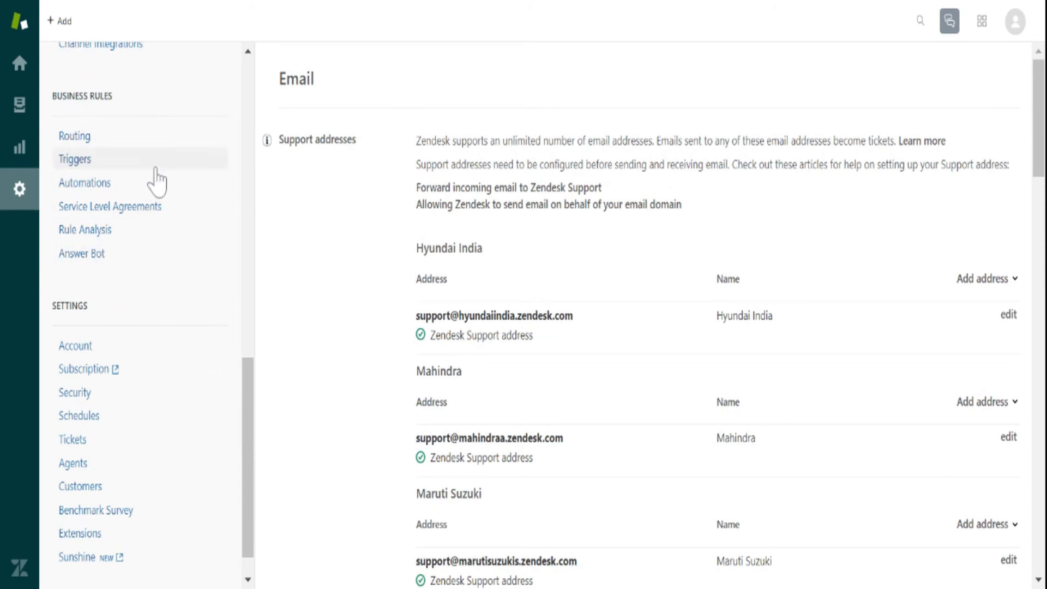
- Examine the Routing page under Business Rules, including the skills match view and the Gurugram skill type
left_click(70, 143)
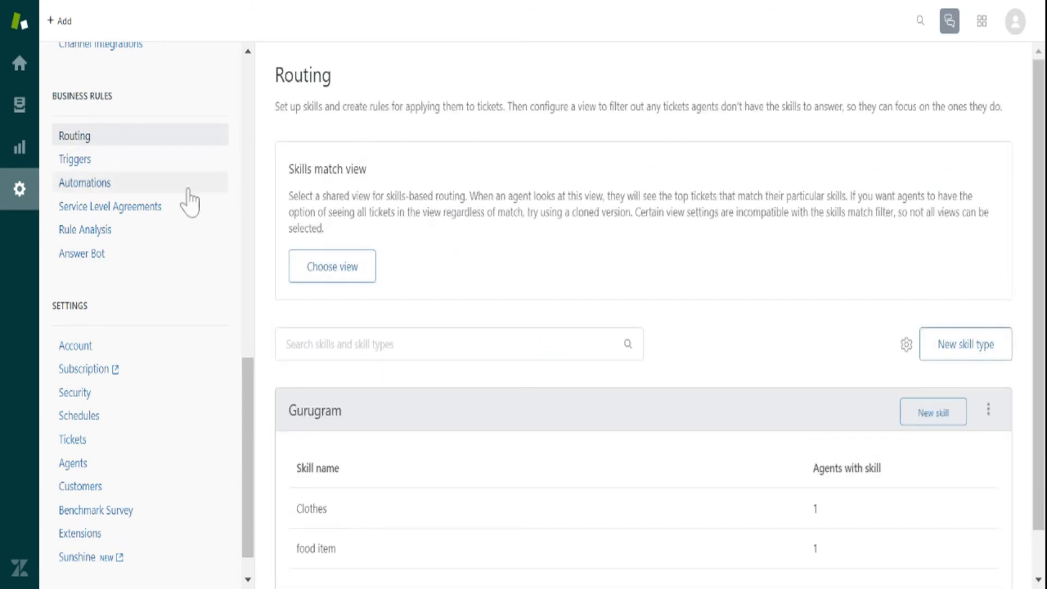
scroll(424, 194, "down", 2)
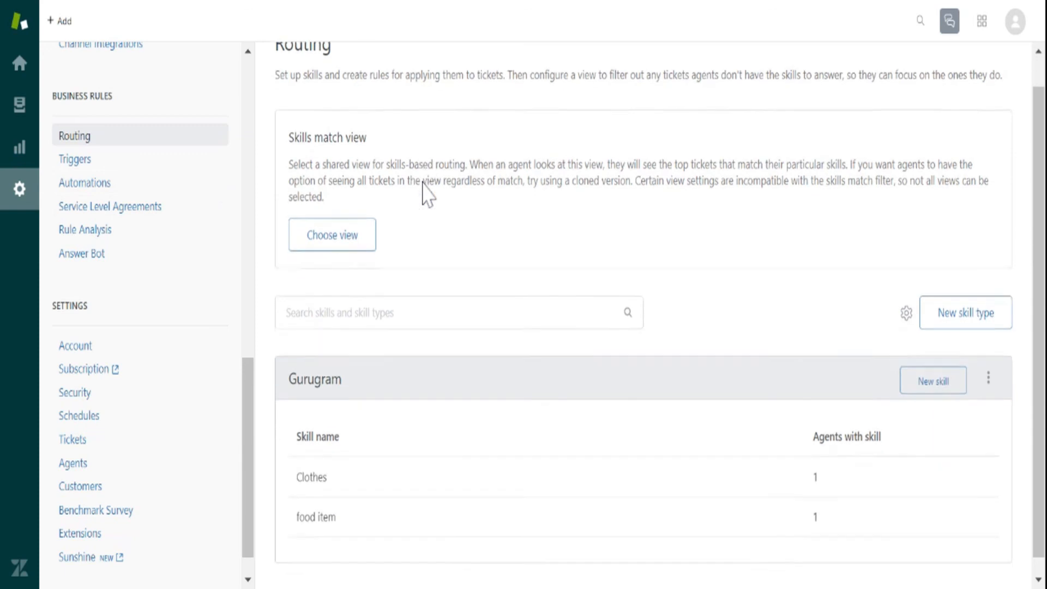
scroll(424, 194, "up", 2)
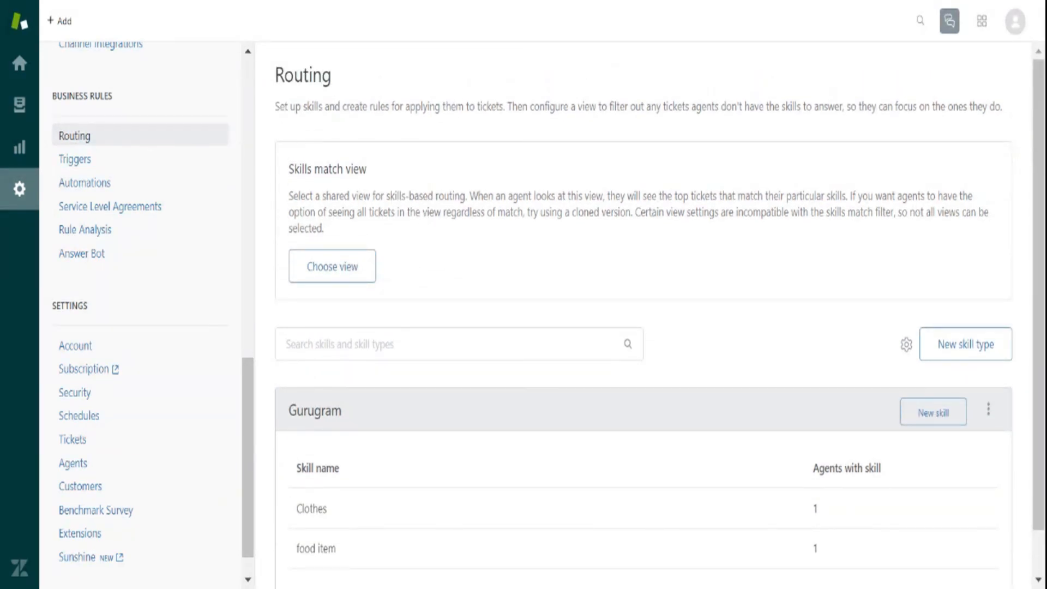
- View the Triggers, Automations and Service Level Agreements pages under Business Rules
left_click(76, 159)
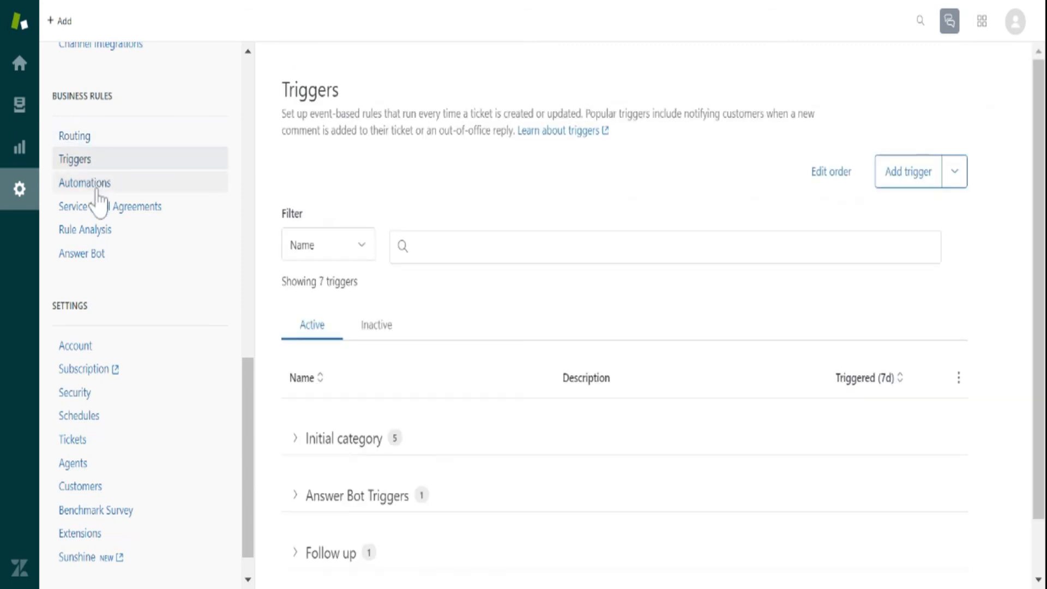
left_click(96, 188)
left_click(109, 211)
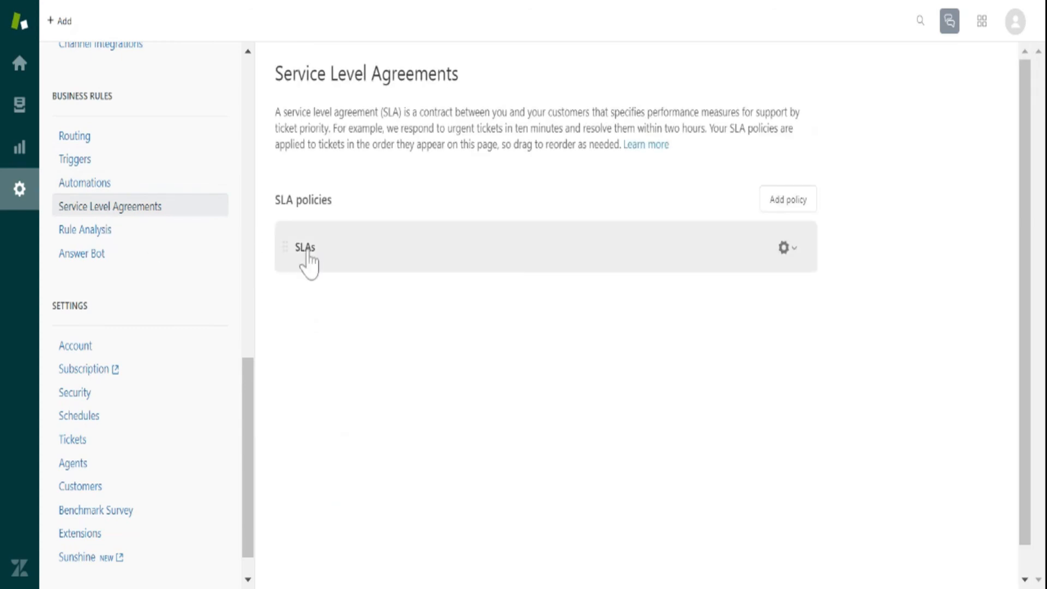
- Open the SLAs policy and review its name and the ALL and ANY conditions for applying it to tickets
left_click(337, 254)
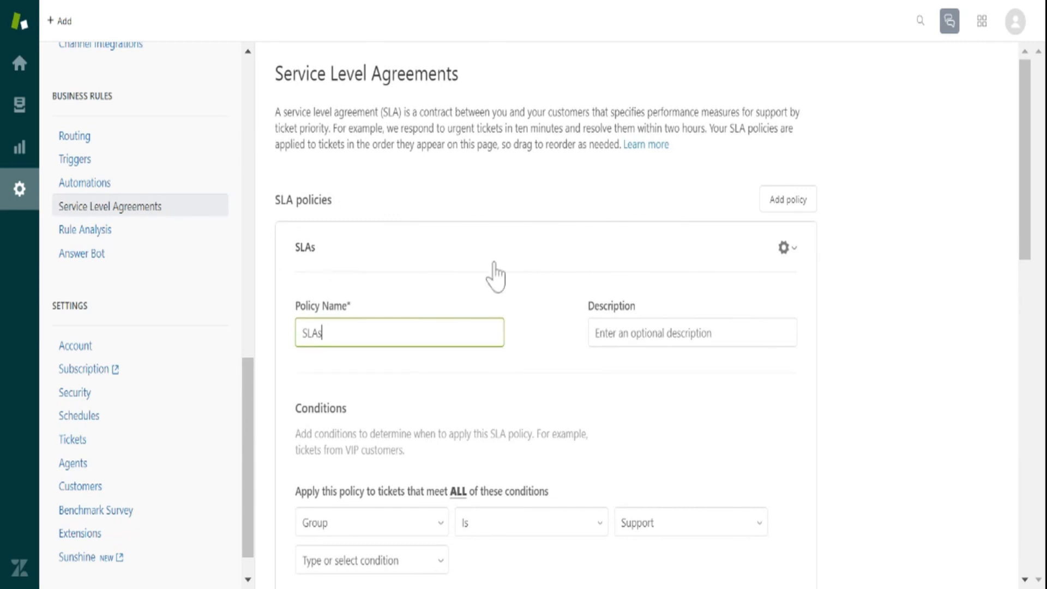
scroll(518, 251, "down", 2)
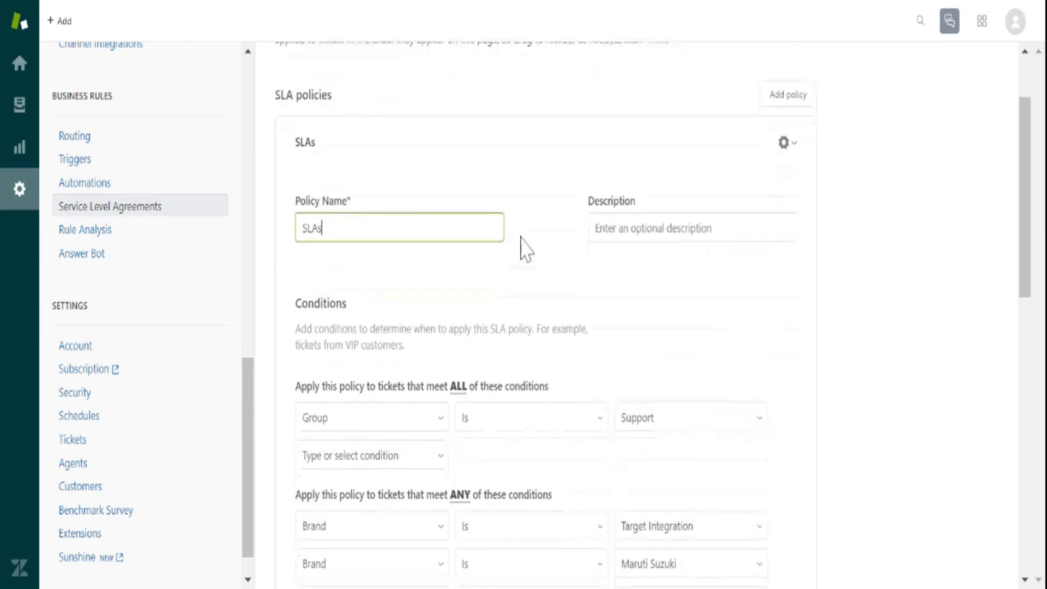
scroll(520, 239, "down", 4)
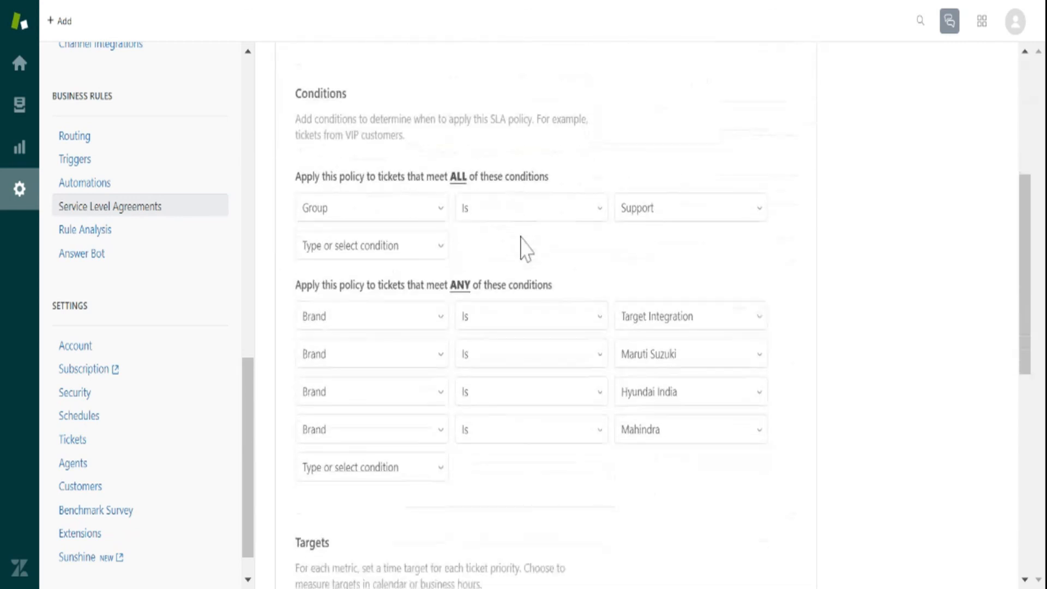
scroll(523, 248, "down", 2)
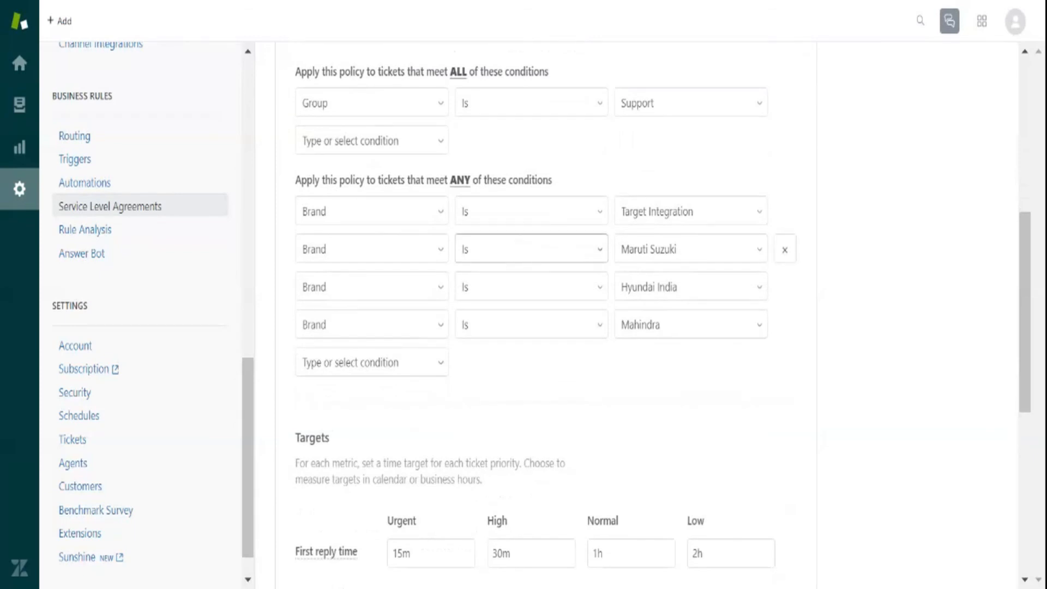
- Review the policy's time targets for each ticket priority, including the explanations of the First reply time and Requester wait time metrics
scroll(520, 248, "down", 6)
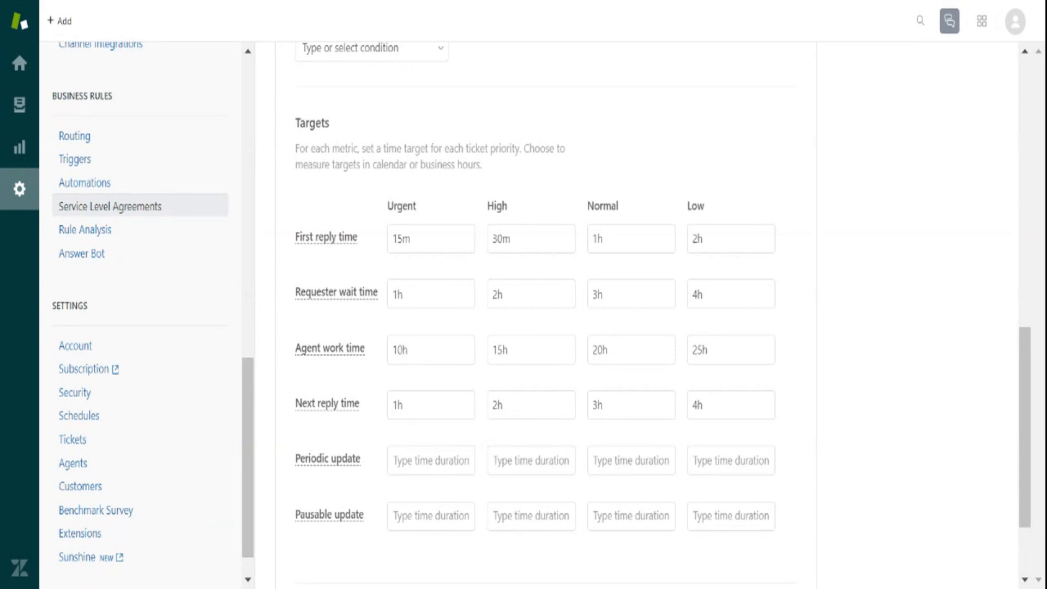
left_click(409, 239)
left_click(470, 196)
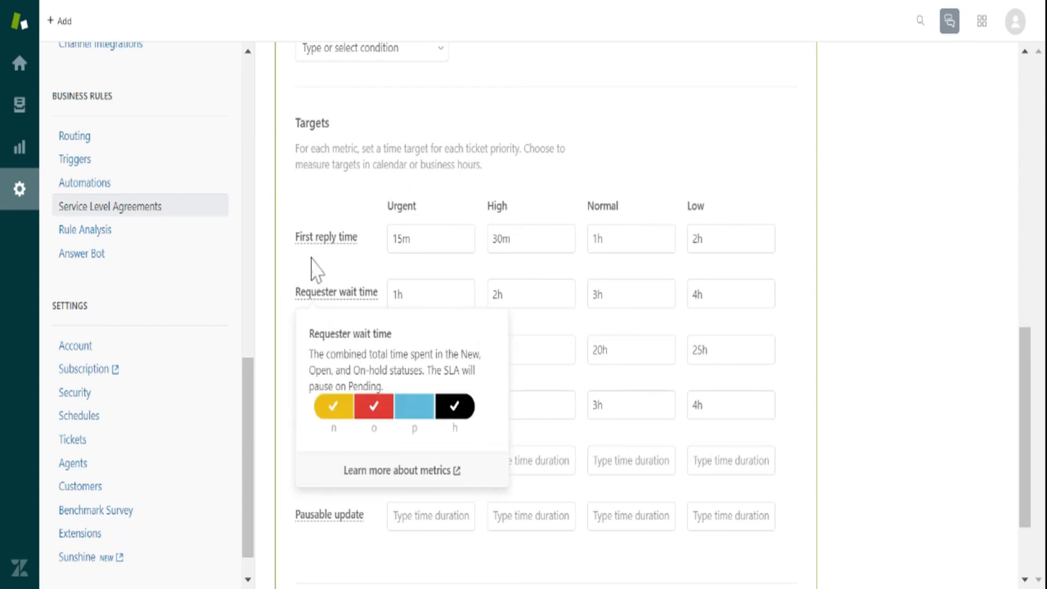
mouse_move(327, 243)
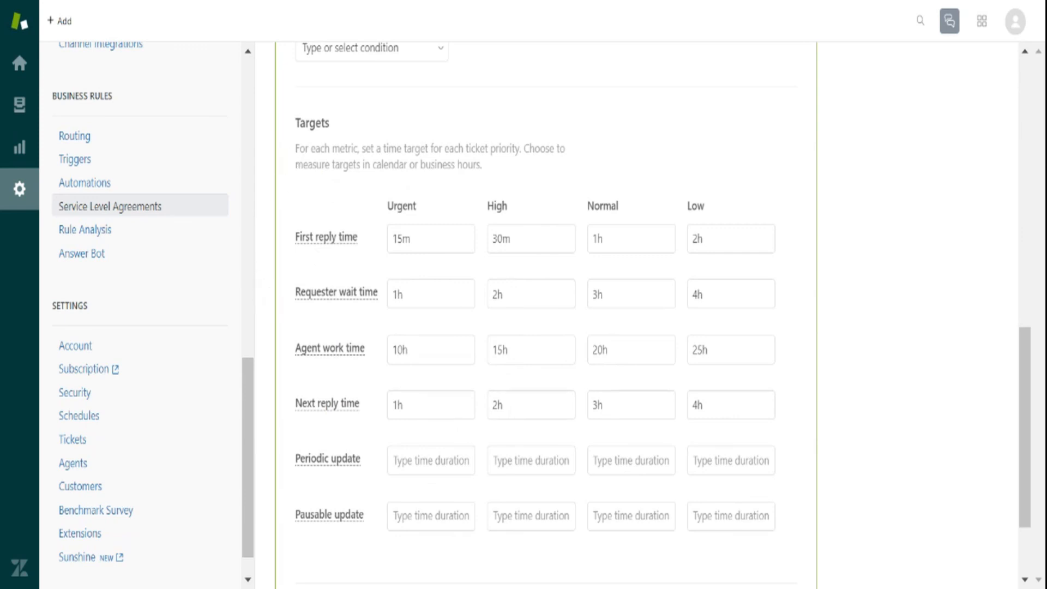
scroll(271, 299, "down", 2)
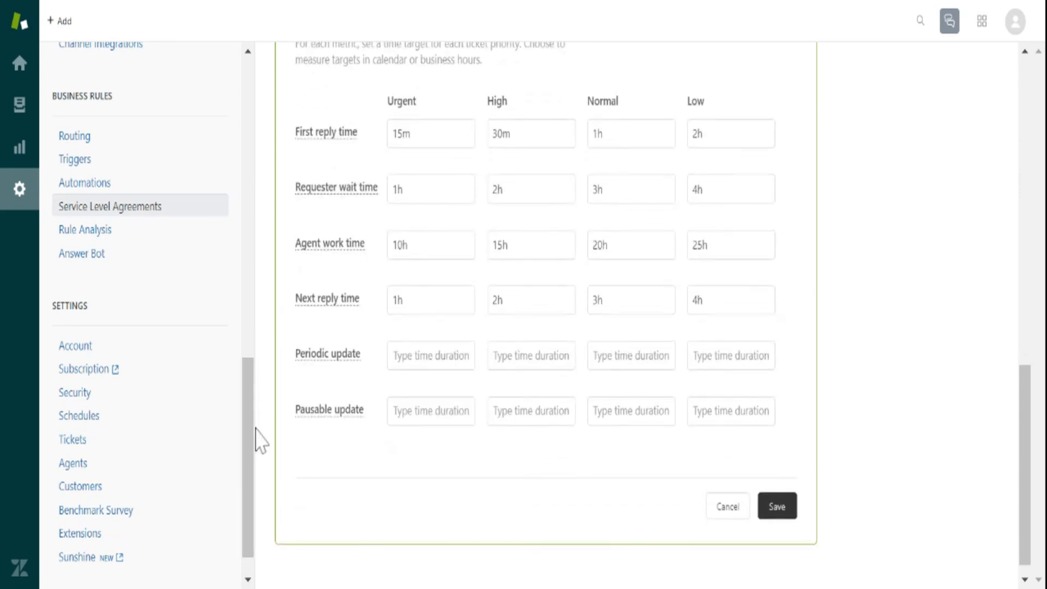
- View the Rule Analysis page under Business Rules, from group assignment down to the tags
scroll(252, 439, "up", 1)
scroll(252, 448, "up", 2)
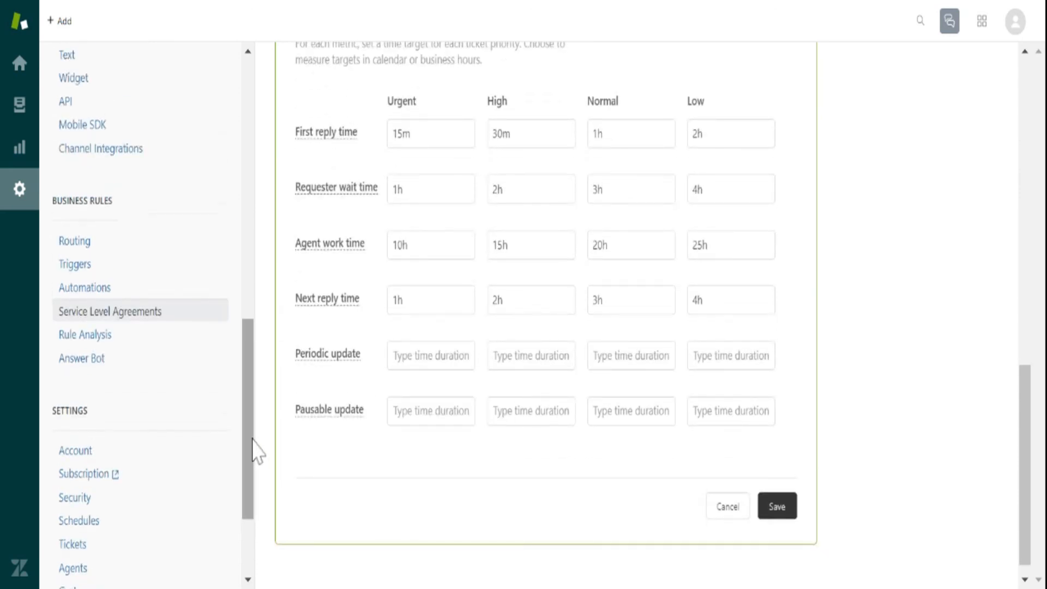
left_click(93, 342)
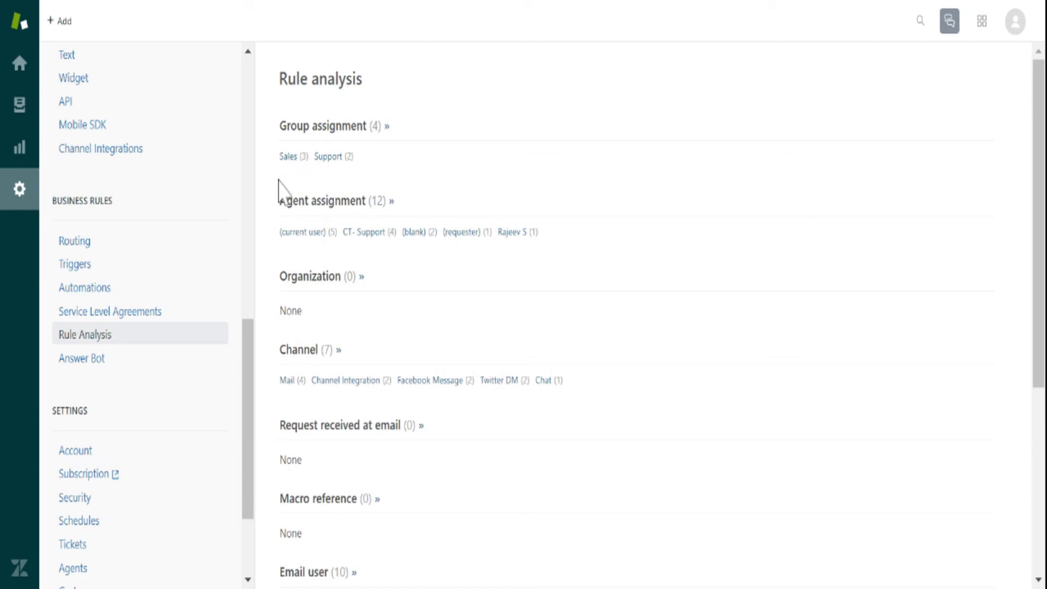
scroll(292, 325, "down", 5)
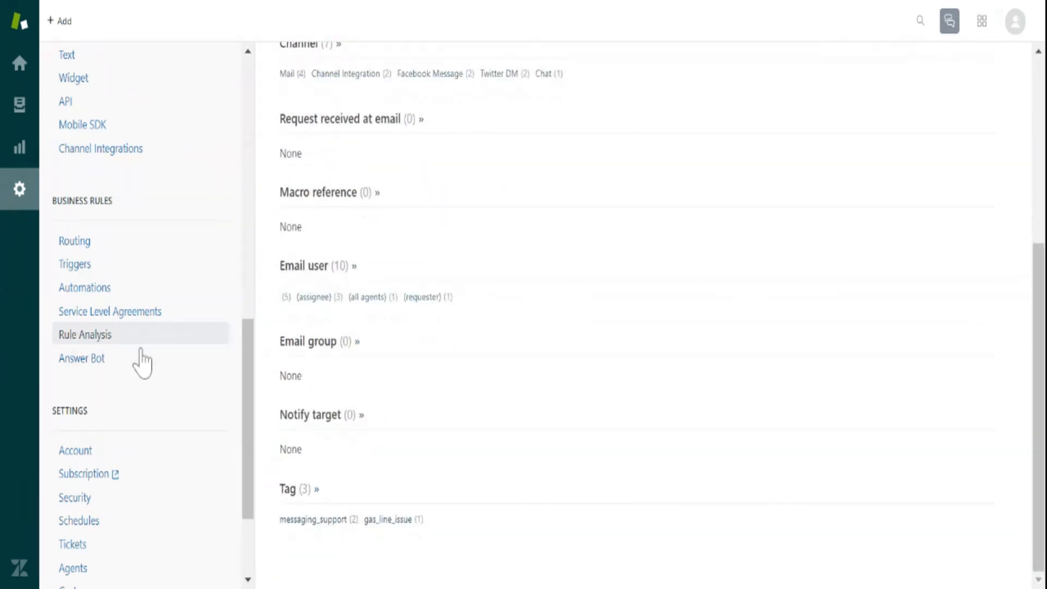
- View the Account branding settings, and return to the home dashboard
scroll(140, 362, "down", 3)
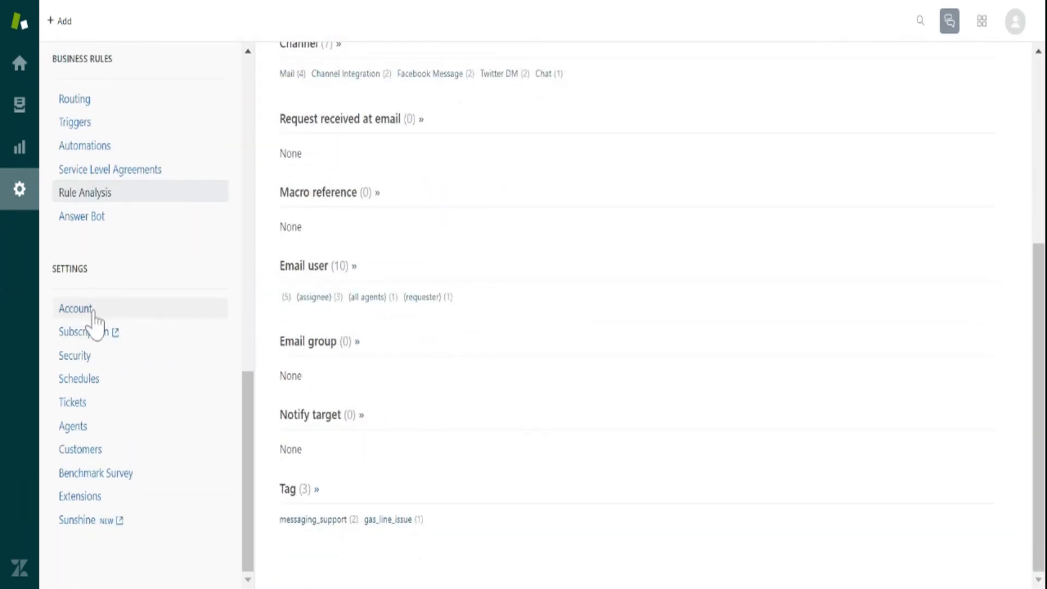
left_click(93, 319)
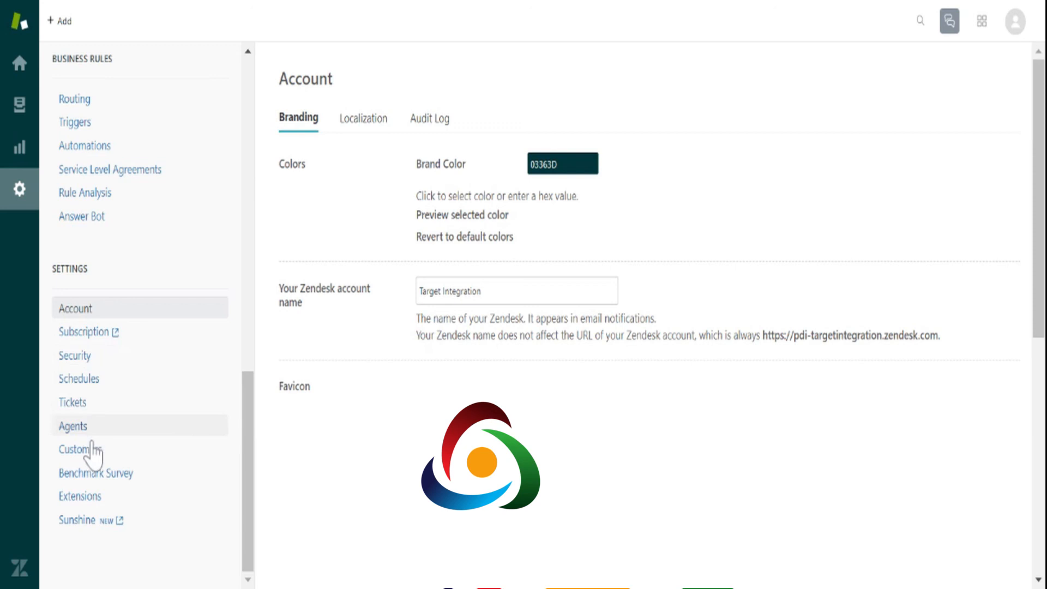
scroll(110, 488, "up", 10)
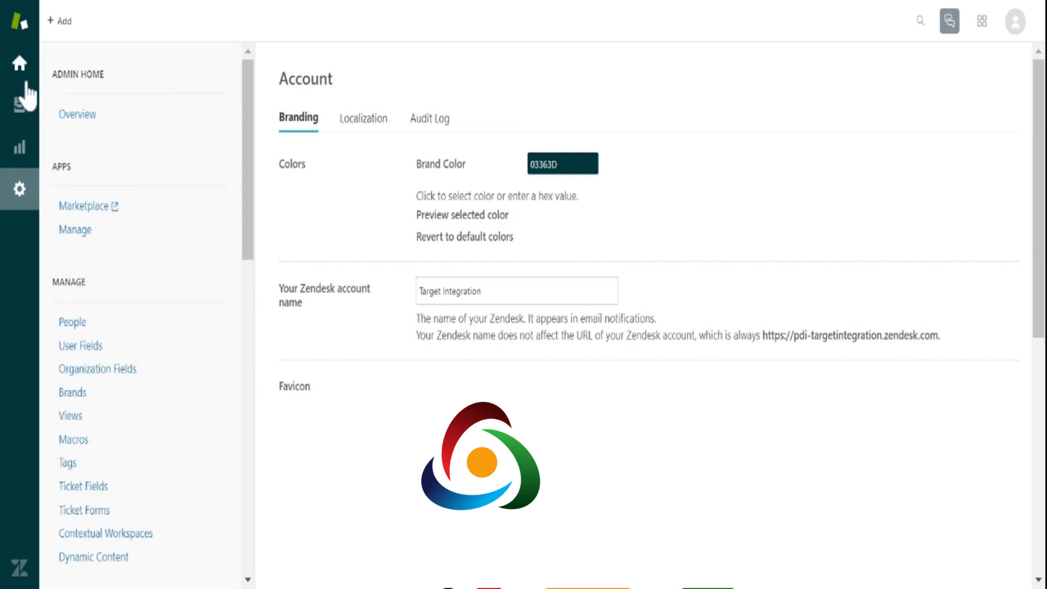
left_click(16, 76)
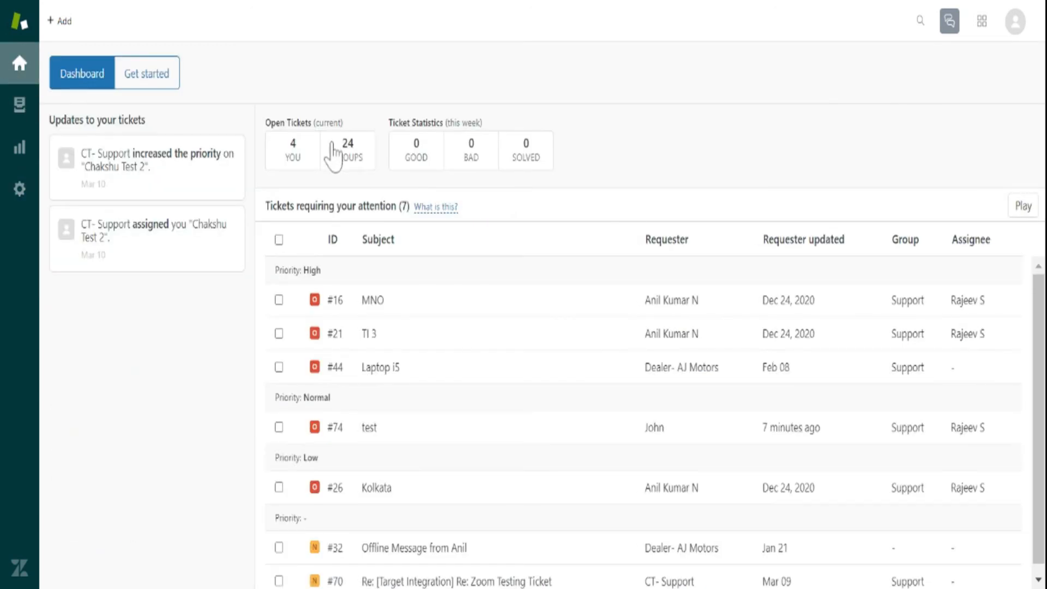